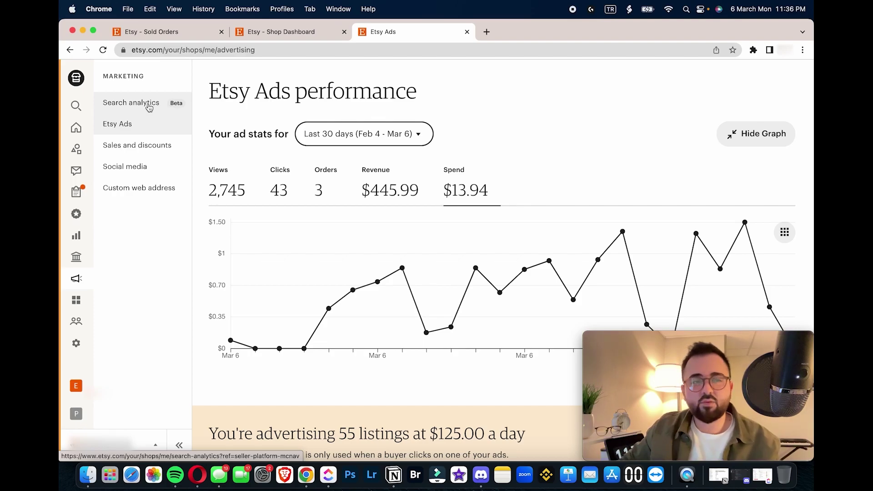
Open the Etsy Ads performance page and view the daily advertising budget settings, closing them without saving
{"action": "left_click", "coordinate": [135, 125]}
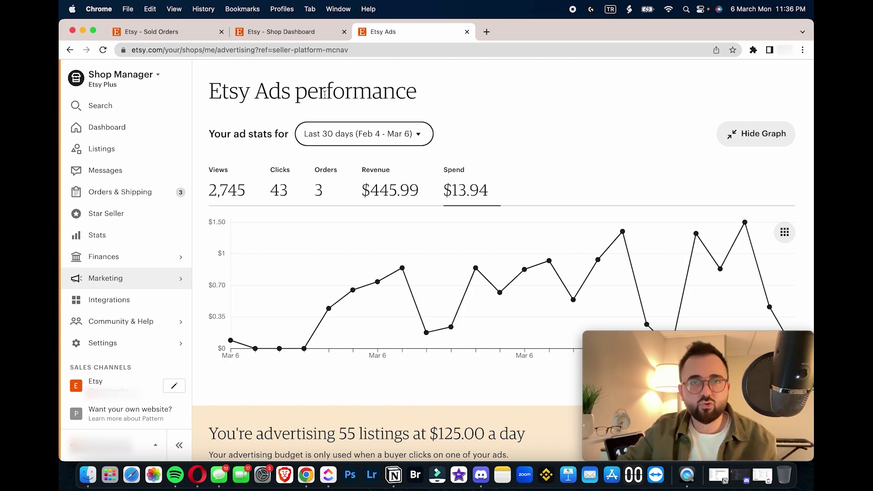
{"action": "scroll", "coordinate": [415, 116], "scroll_direction": "down", "scroll_amount": 5}
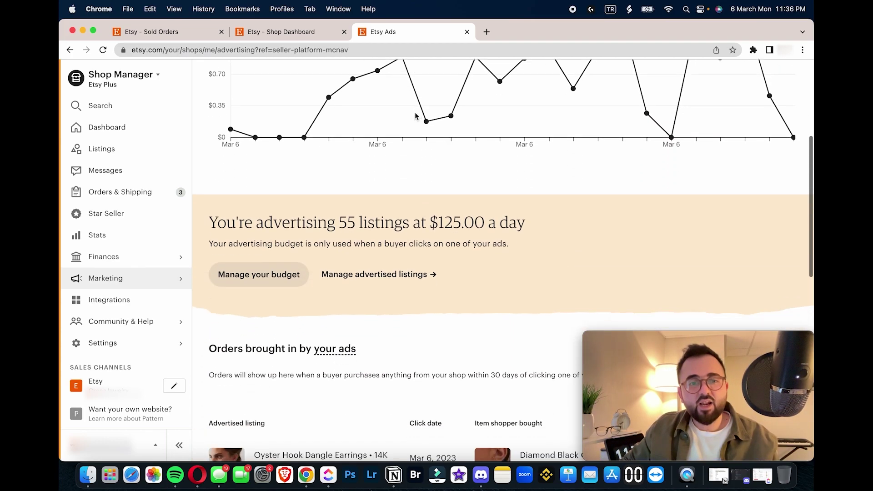
{"action": "scroll", "coordinate": [421, 128], "scroll_direction": "up", "scroll_amount": 1}
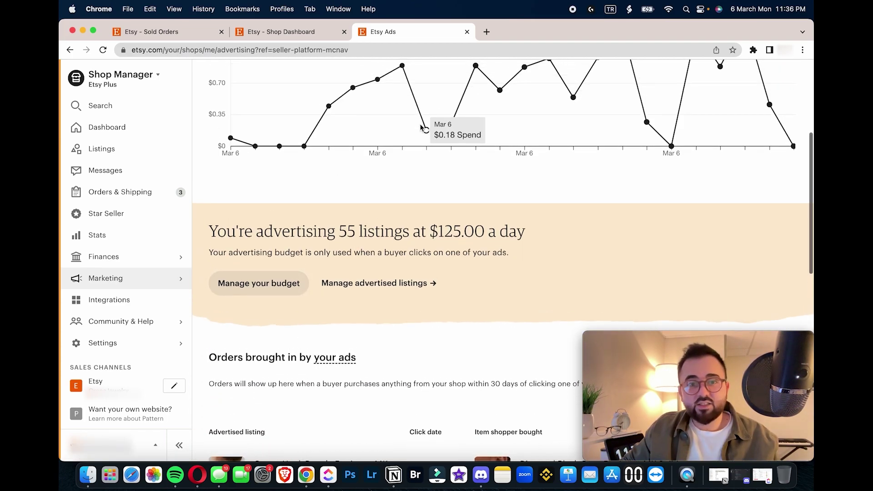
{"action": "left_click", "coordinate": [286, 282]}
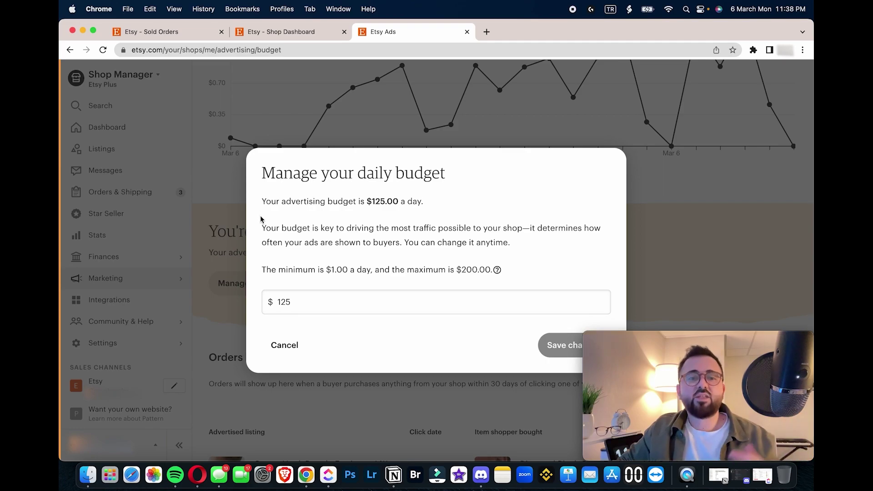
{"action": "left_click", "coordinate": [299, 345]}
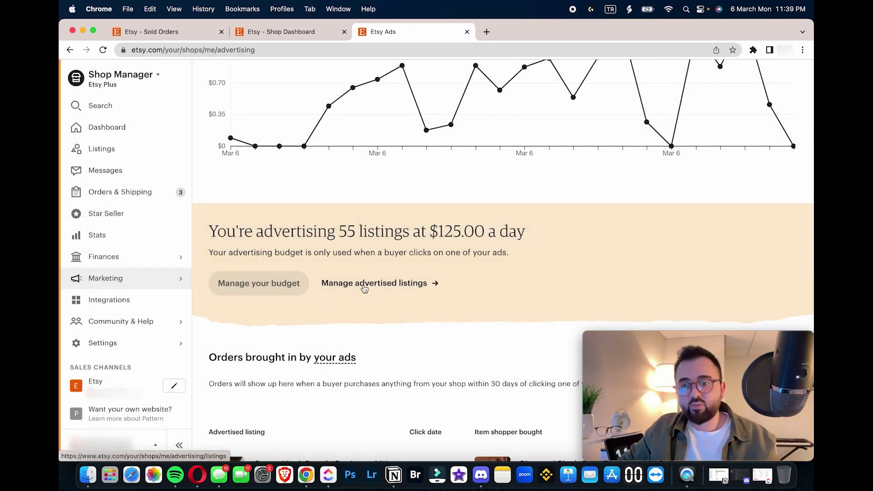
View the available shop goals for Etsy Ads and cancel the goal update
{"action": "scroll", "coordinate": [364, 289], "scroll_direction": "down", "scroll_amount": 12}
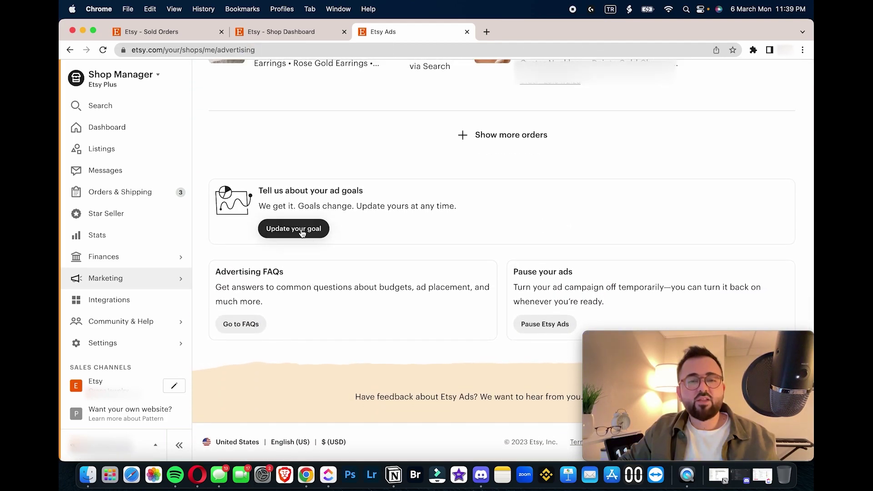
{"action": "left_click", "coordinate": [301, 230]}
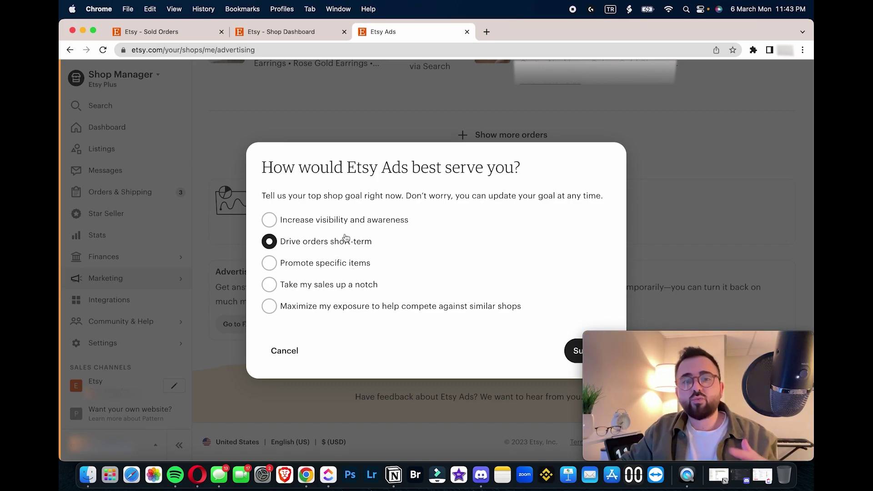
{"action": "left_click", "coordinate": [291, 352]}
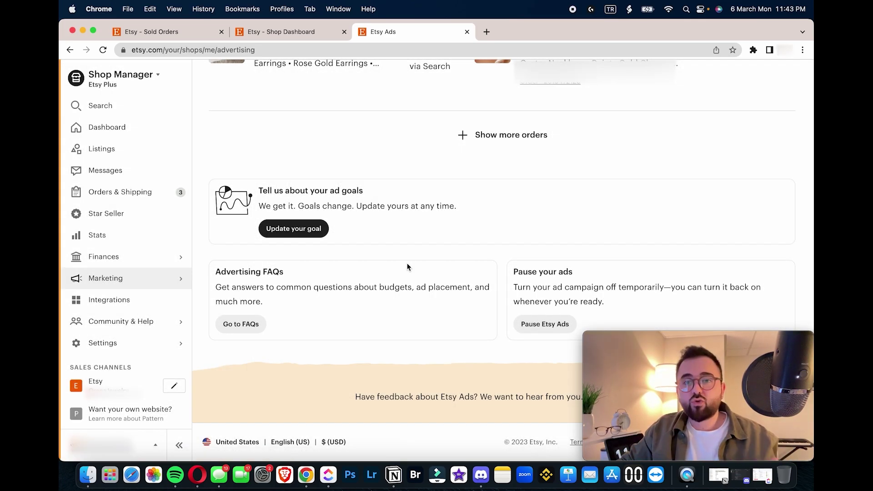
Expand the list of orders brought in by ads and examine the advertised listings, click dates, purchased items and revenue
{"action": "scroll", "coordinate": [407, 267], "scroll_direction": "up", "scroll_amount": 3}
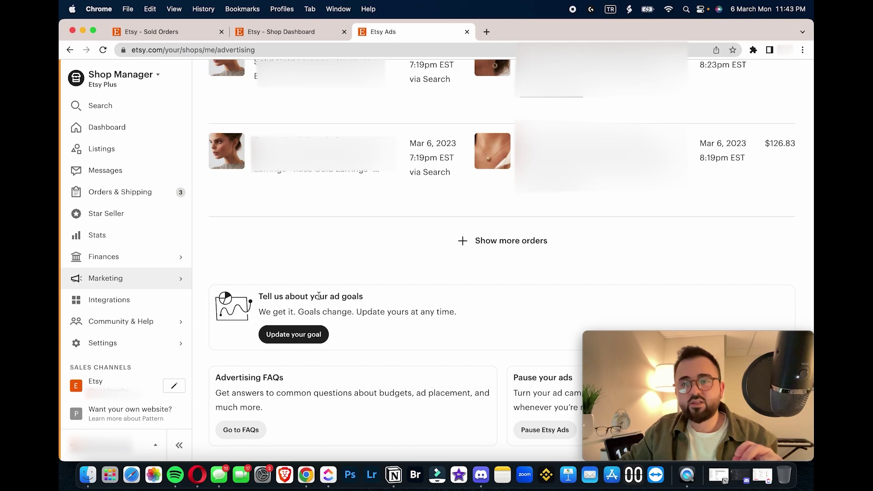
{"action": "scroll", "coordinate": [318, 296], "scroll_direction": "up", "scroll_amount": 5}
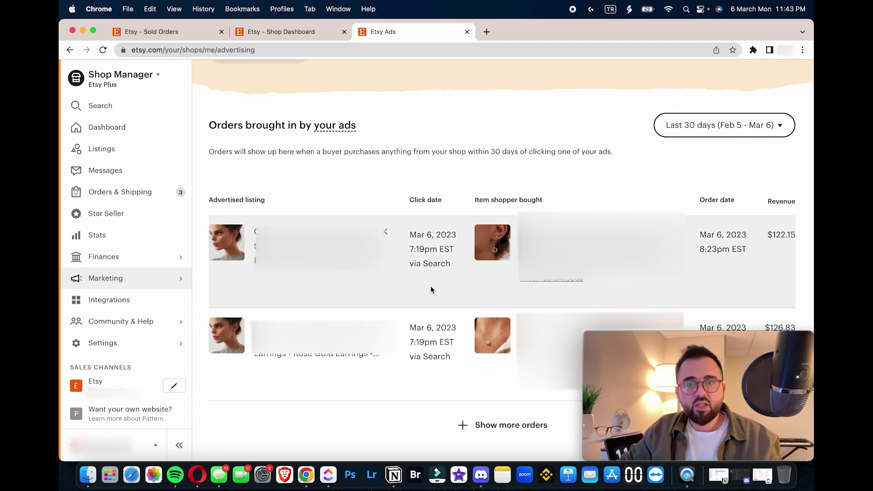
{"action": "scroll", "coordinate": [432, 289], "scroll_direction": "down", "scroll_amount": 3}
{"action": "scroll", "coordinate": [337, 126], "scroll_direction": "up", "scroll_amount": 3}
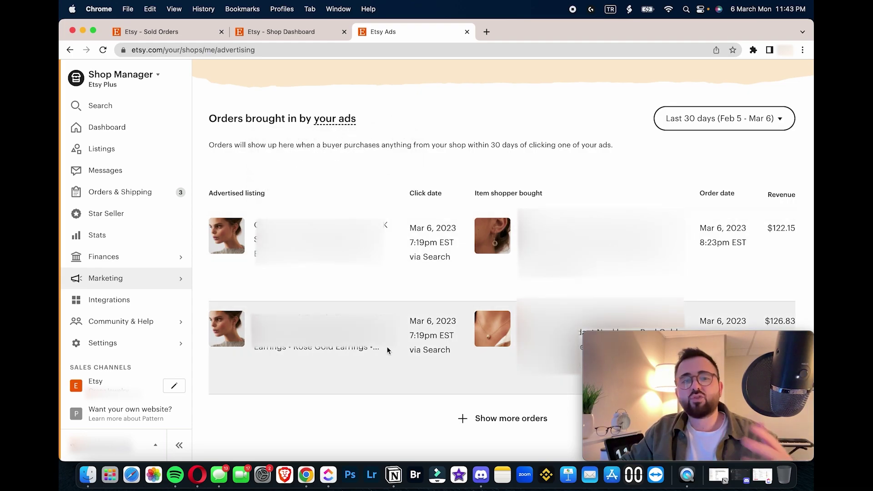
{"action": "left_click", "coordinate": [464, 416]}
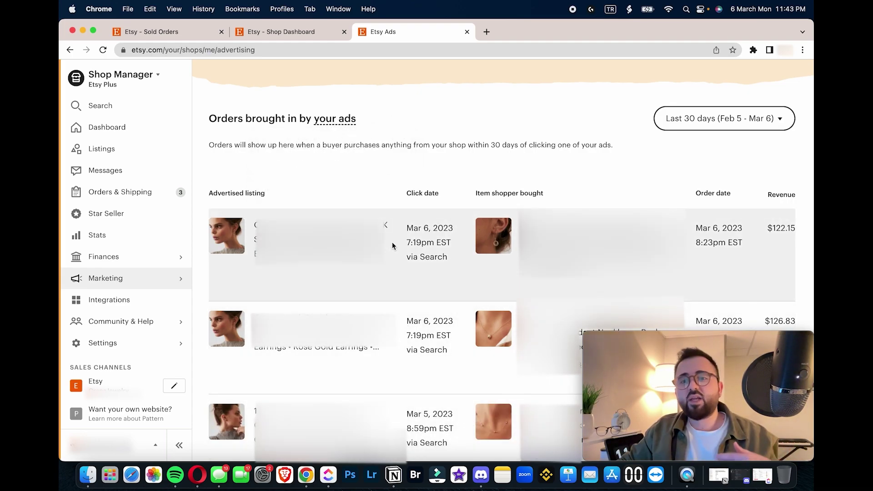
{"action": "scroll", "coordinate": [391, 242], "scroll_direction": "down", "scroll_amount": 3}
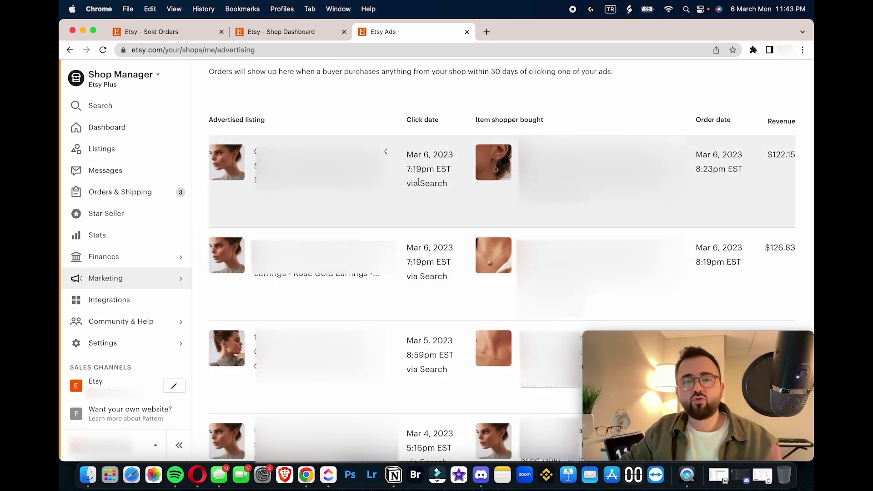
{"action": "scroll", "coordinate": [418, 182], "scroll_direction": "down", "scroll_amount": 5}
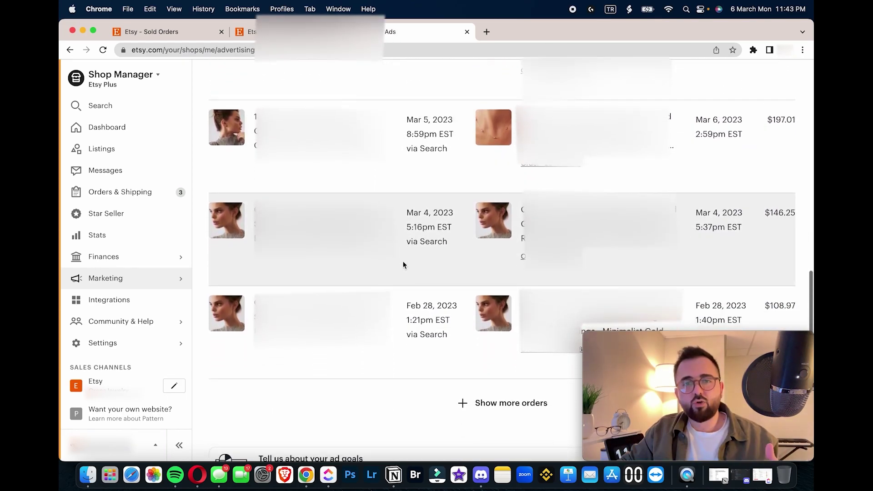
{"action": "scroll", "coordinate": [403, 265], "scroll_direction": "up", "scroll_amount": 3}
{"action": "scroll", "coordinate": [403, 264], "scroll_direction": "up", "scroll_amount": 5}
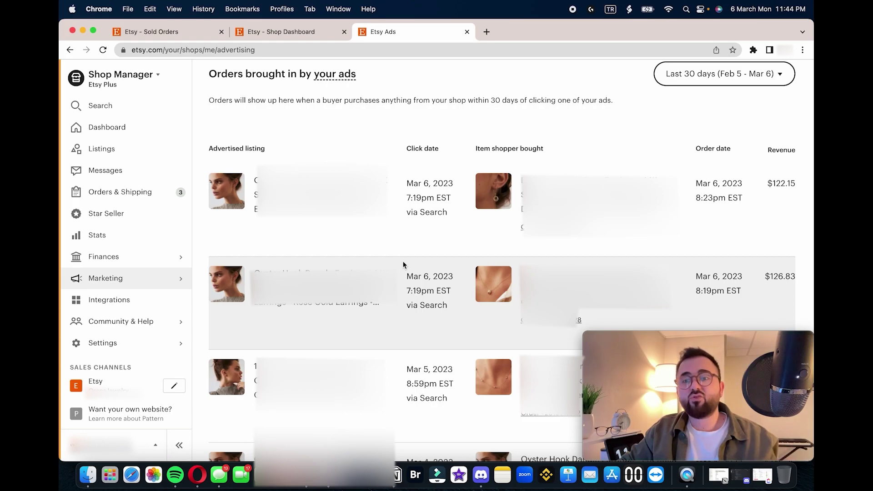
{"action": "scroll", "coordinate": [403, 265], "scroll_direction": "up", "scroll_amount": 4}
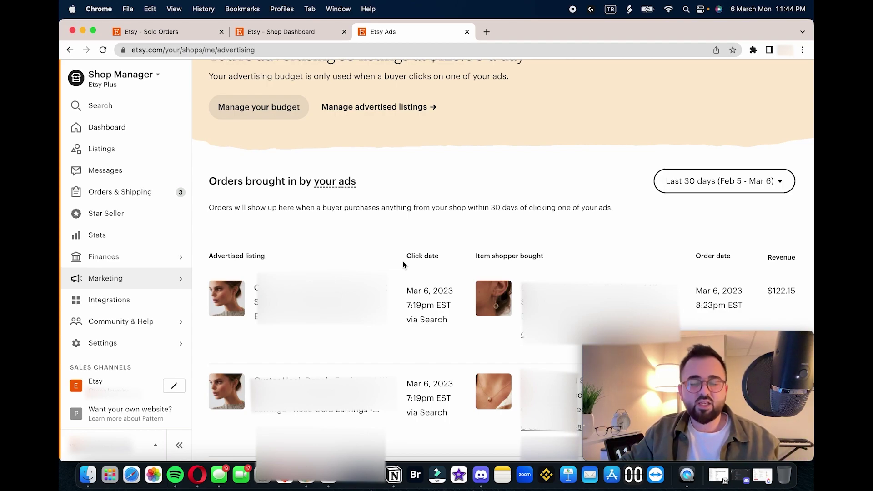
{"action": "scroll", "coordinate": [402, 264], "scroll_direction": "down", "scroll_amount": 2}
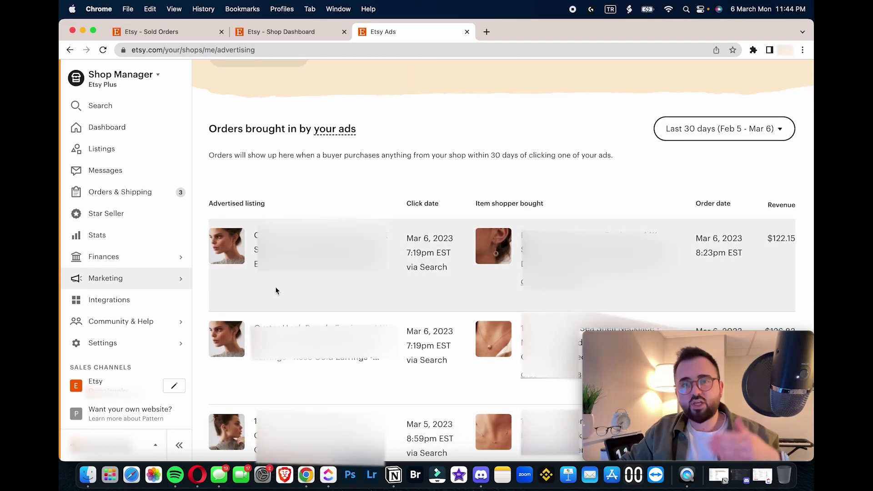
Set the date range of the Etsy Ads performance stats to Today
{"action": "scroll", "coordinate": [276, 289], "scroll_direction": "up", "scroll_amount": 5}
{"action": "scroll", "coordinate": [275, 289], "scroll_direction": "up", "scroll_amount": 9}
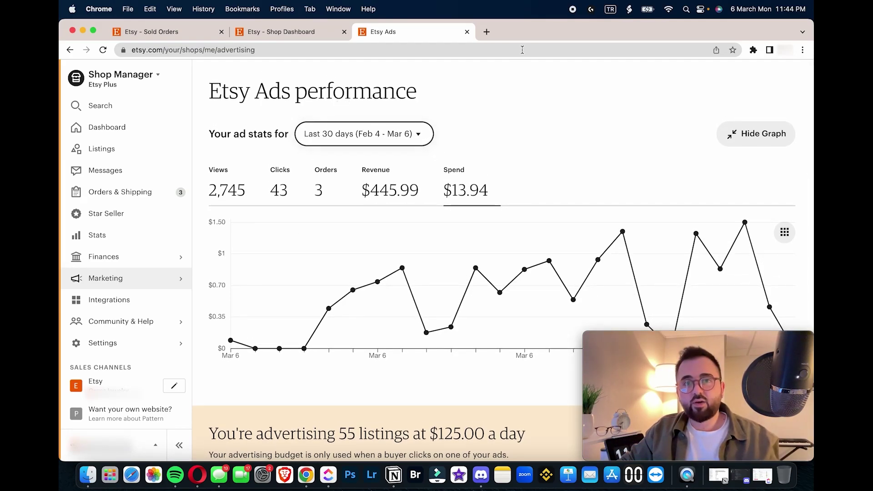
{"action": "left_click", "coordinate": [394, 134]}
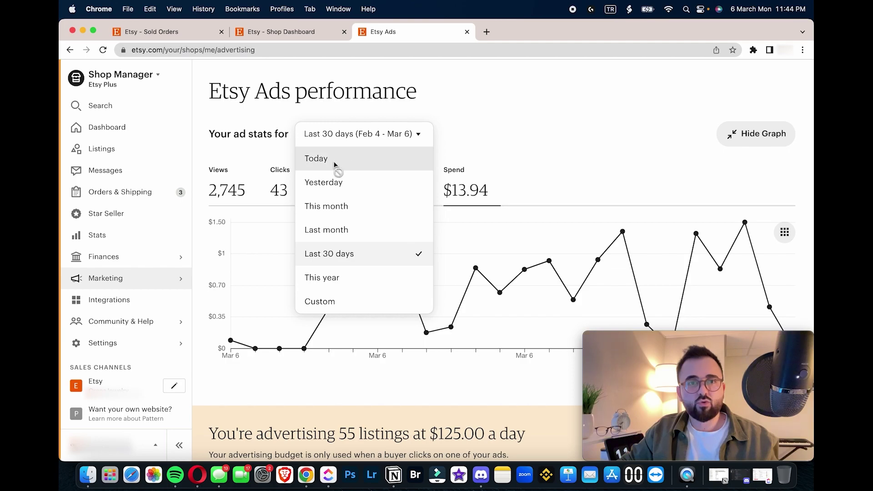
{"action": "left_click", "coordinate": [318, 160]}
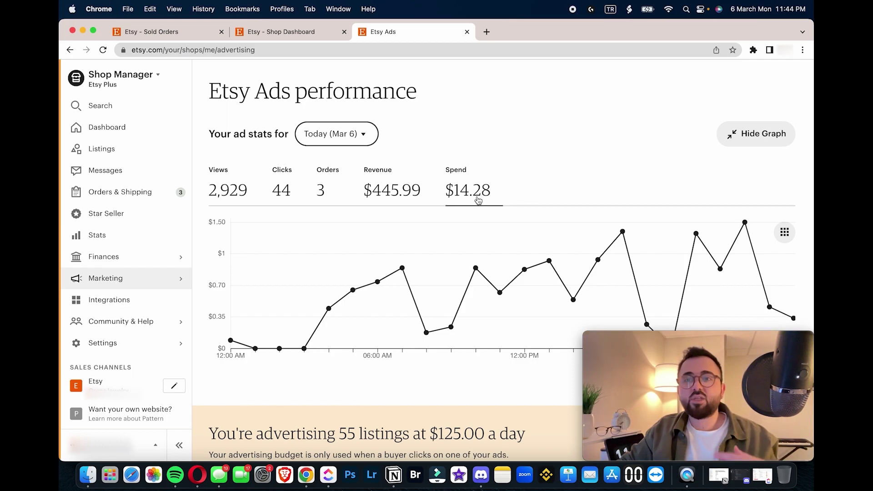
Reopen the ad goal choices to review them again, and cancel without submitting
{"action": "scroll", "coordinate": [478, 199], "scroll_direction": "down", "scroll_amount": 20}
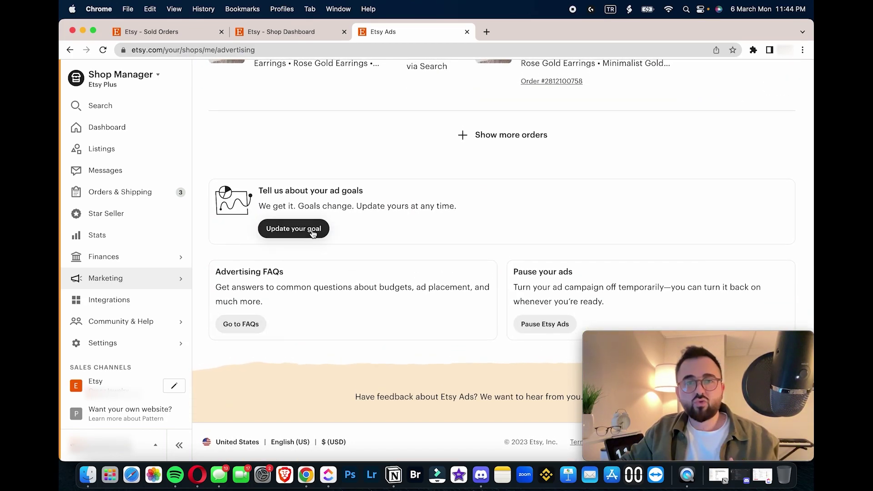
{"action": "left_click", "coordinate": [313, 230]}
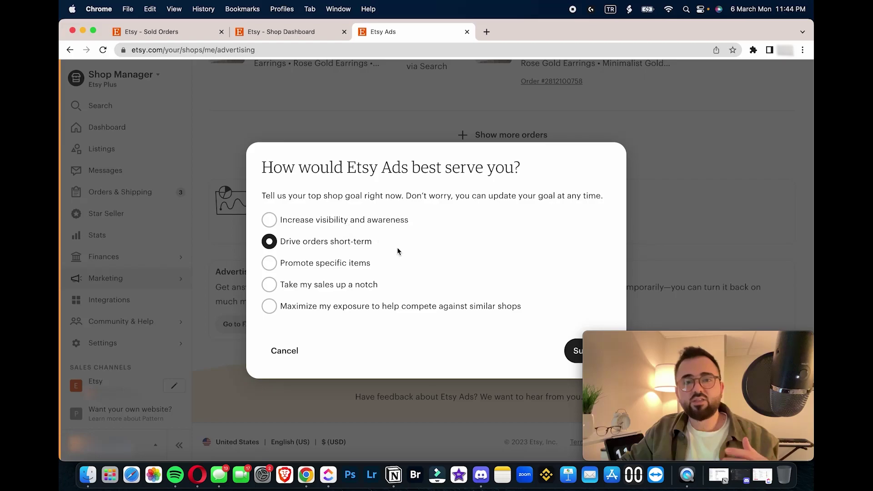
{"action": "left_click", "coordinate": [281, 351]}
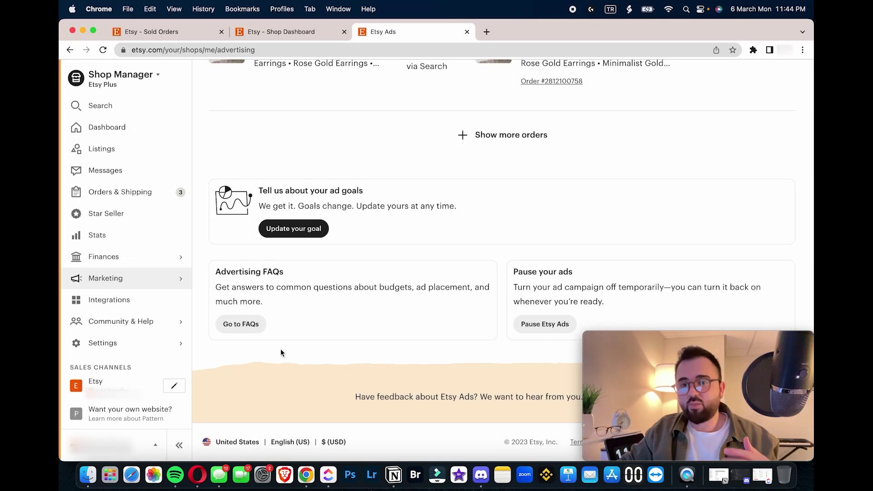
Review today's ad views, clicks, orders, revenue and hourly spend graph, along with the advertising budget summary
{"action": "scroll", "coordinate": [331, 295], "scroll_direction": "up", "scroll_amount": 20}
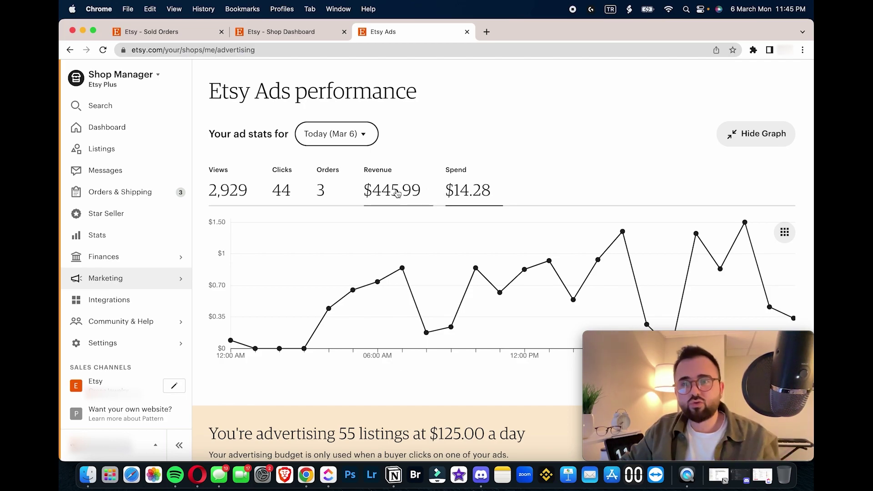
{"action": "mouse_move", "coordinate": [373, 256]}
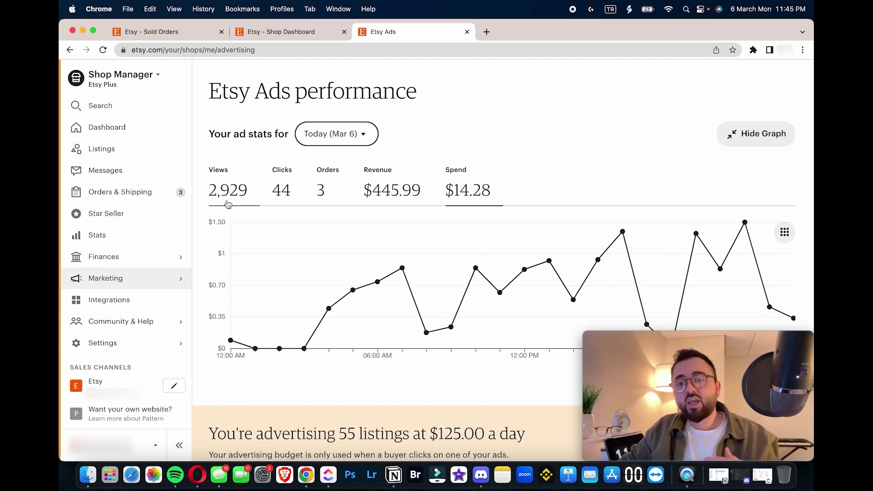
{"action": "scroll", "coordinate": [229, 206], "scroll_direction": "down", "scroll_amount": 2}
{"action": "scroll", "coordinate": [228, 206], "scroll_direction": "up", "scroll_amount": 1}
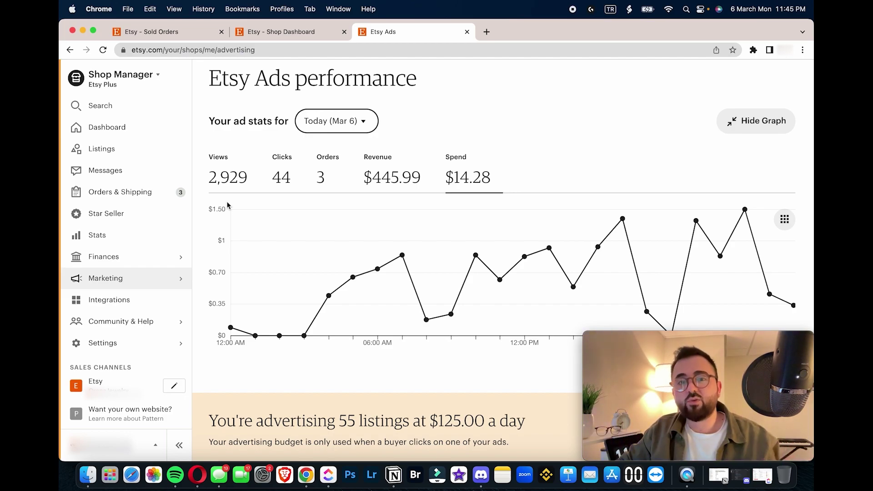
{"action": "mouse_move", "coordinate": [386, 318]}
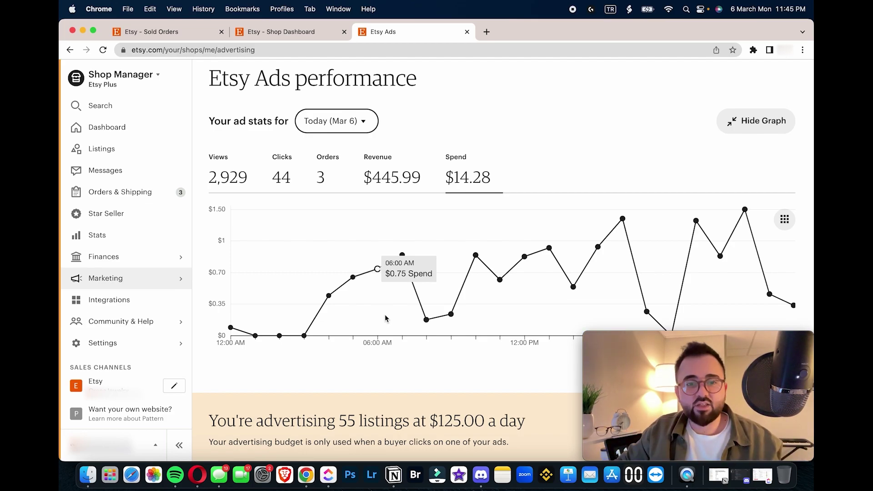
{"action": "scroll", "coordinate": [385, 318], "scroll_direction": "down", "scroll_amount": 5}
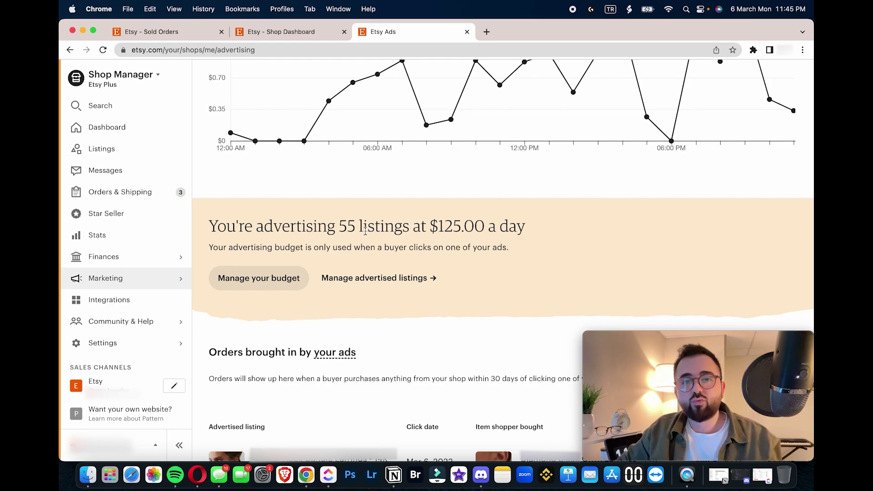
{"action": "scroll", "coordinate": [363, 230], "scroll_direction": "up", "scroll_amount": 2}
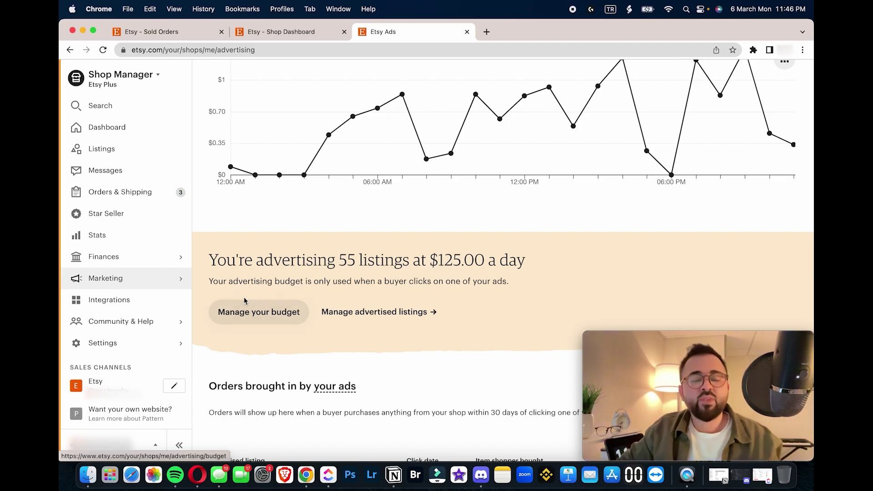
Open the advertised listings overview and compare the listings' views, clicks, click rate, orders, revenue, spend and ROAS
{"action": "left_click", "coordinate": [371, 315]}
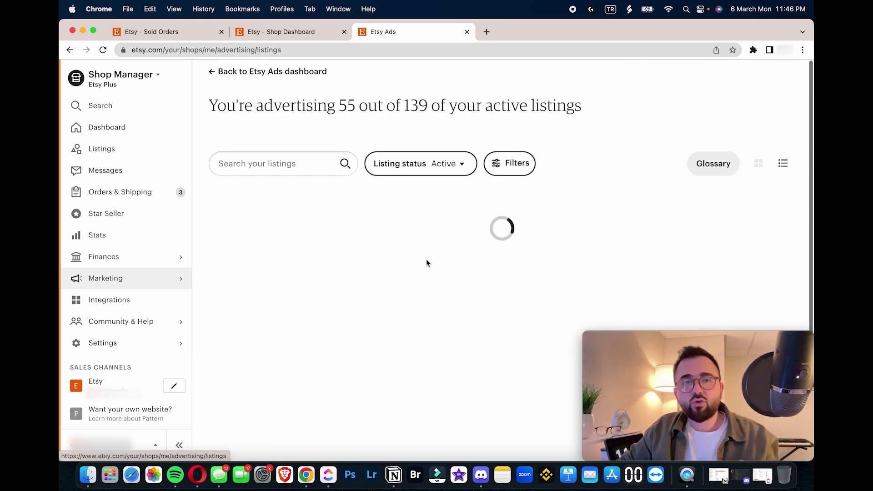
{"action": "scroll", "coordinate": [510, 261], "scroll_direction": "down", "scroll_amount": 1}
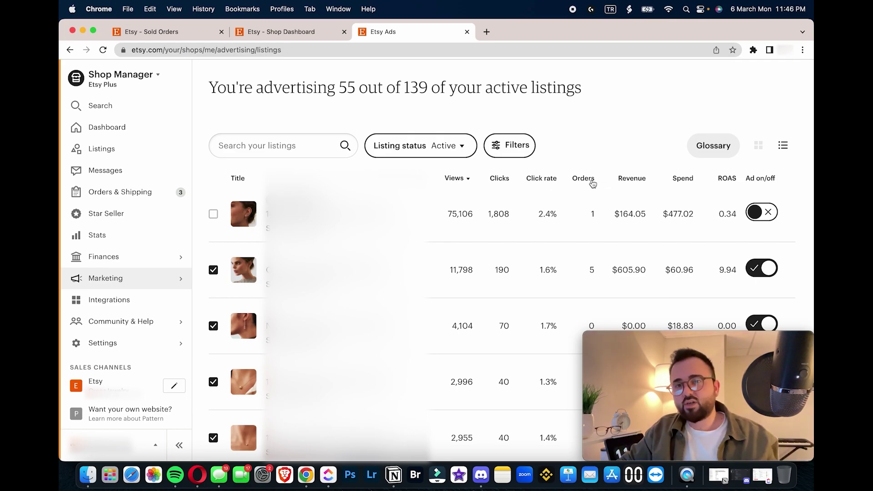
{"action": "scroll", "coordinate": [638, 198], "scroll_direction": "down", "scroll_amount": 1}
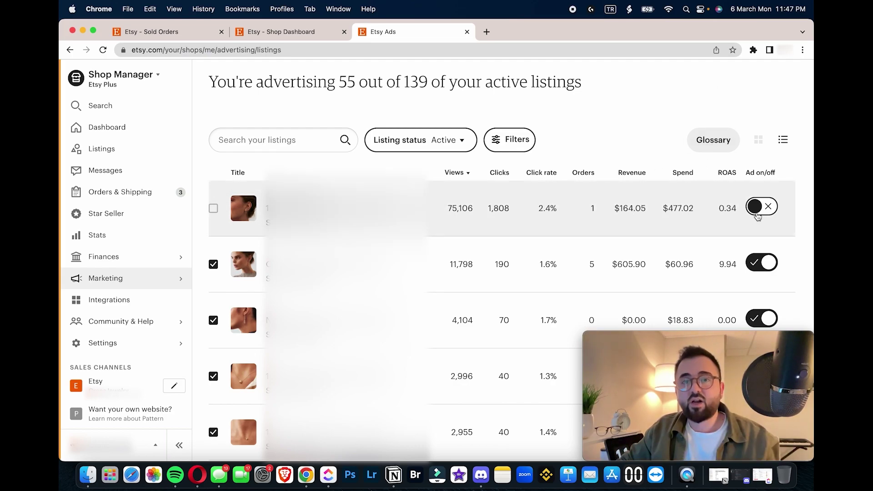
{"action": "scroll", "coordinate": [659, 253], "scroll_direction": "down", "scroll_amount": 1}
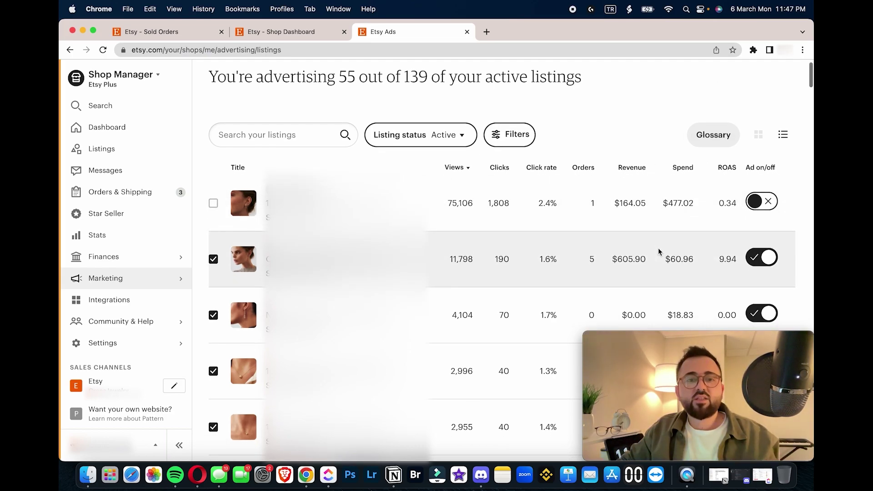
{"action": "scroll", "coordinate": [568, 250], "scroll_direction": "down", "scroll_amount": 3}
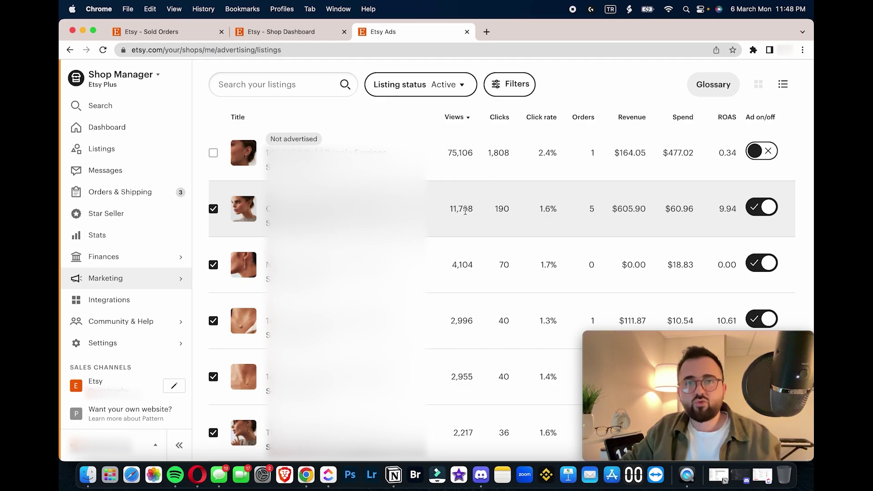
{"action": "scroll", "coordinate": [464, 210], "scroll_direction": "down", "scroll_amount": 1}
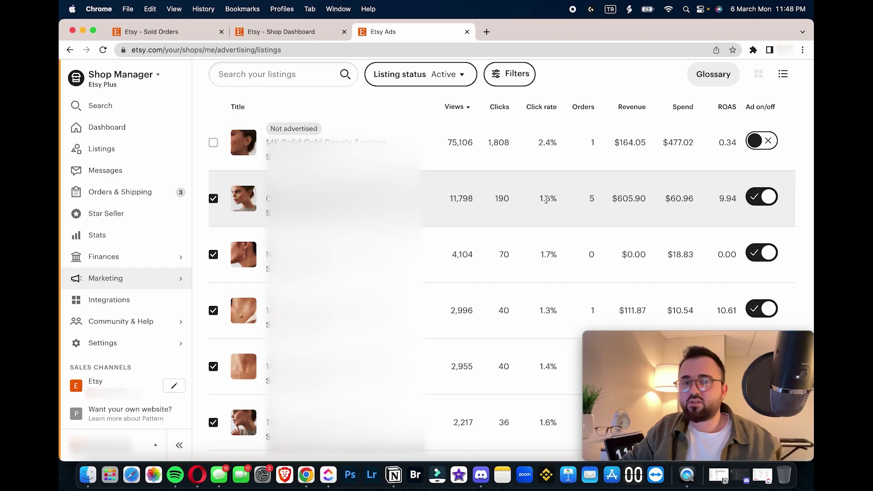
Compare the click rates of the two most-viewed listings in the advertised listings table
{"action": "double_click", "coordinate": [542, 143]}
{"action": "double_click", "coordinate": [541, 196]}
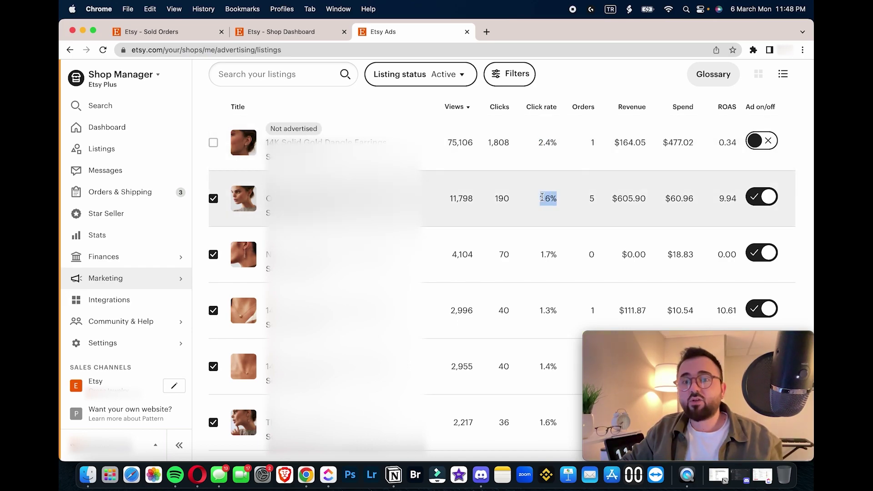
{"action": "left_click", "coordinate": [542, 197]}
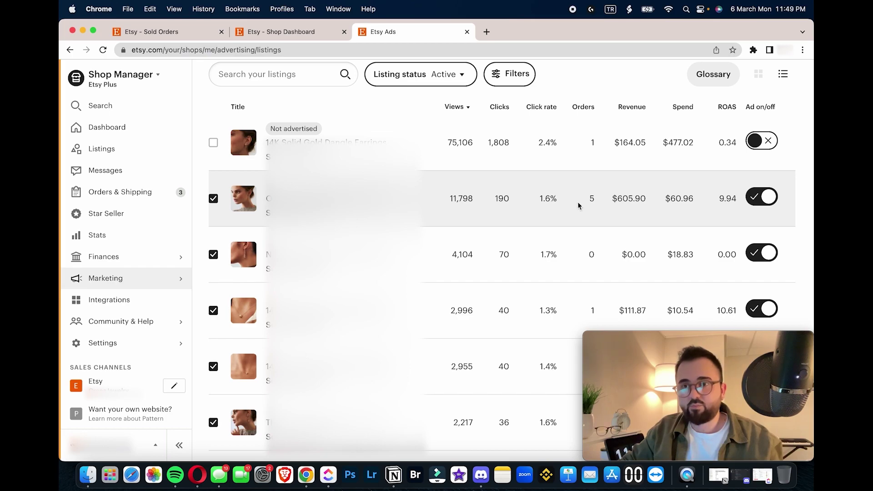
Look through the whole listings table, comparing orders, revenue, spend, ROAS and ad on/off status, and return to its start
{"action": "scroll", "coordinate": [501, 238], "scroll_direction": "down", "scroll_amount": 2}
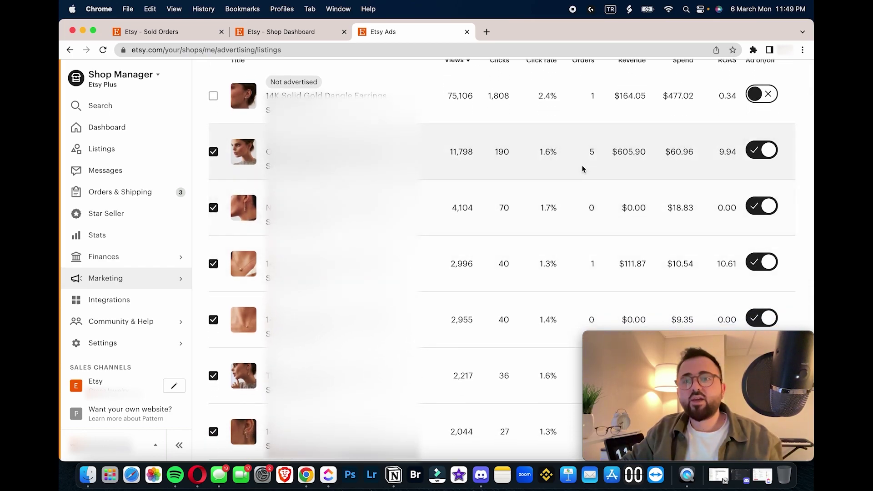
{"action": "scroll", "coordinate": [480, 234], "scroll_direction": "down", "scroll_amount": 3}
{"action": "scroll", "coordinate": [588, 175], "scroll_direction": "up", "scroll_amount": 5}
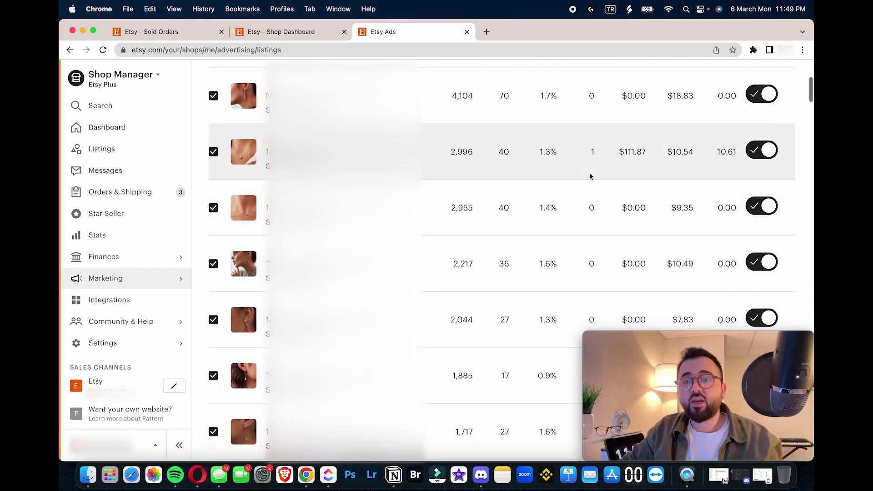
{"action": "scroll", "coordinate": [556, 260], "scroll_direction": "down", "scroll_amount": 9}
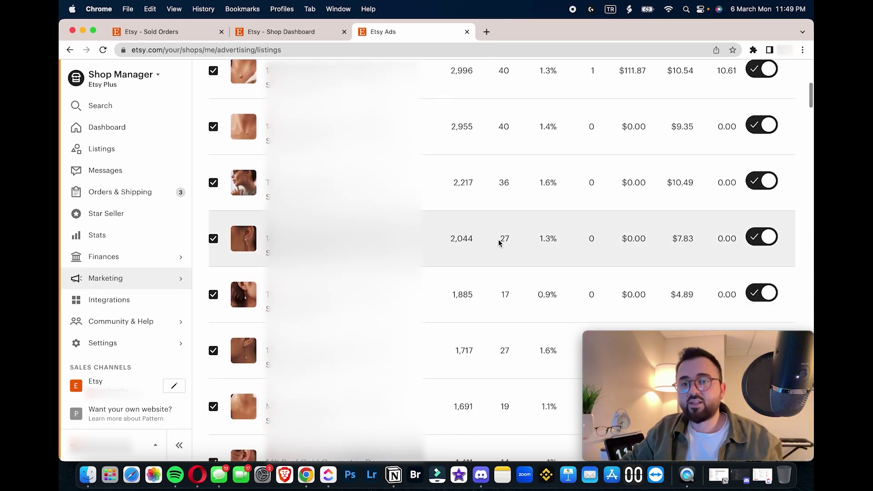
{"action": "scroll", "coordinate": [499, 241], "scroll_direction": "down", "scroll_amount": 2}
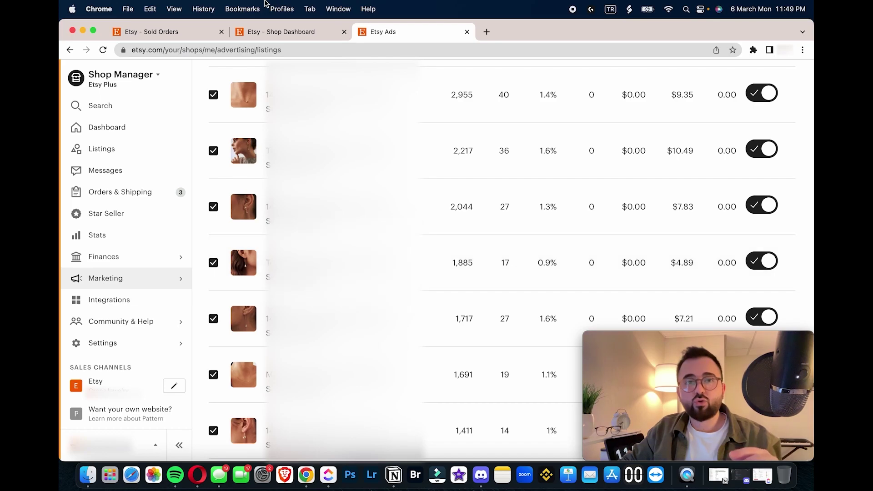
{"action": "scroll", "coordinate": [500, 259], "scroll_direction": "up", "scroll_amount": 10}
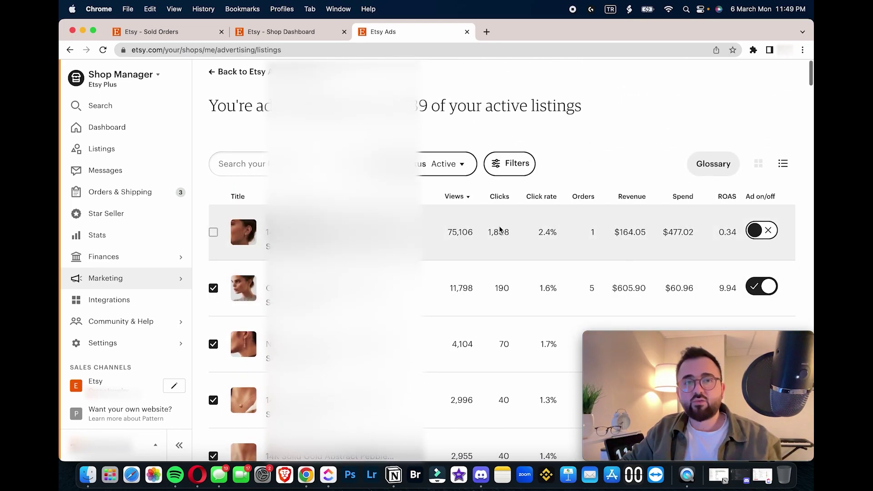
{"action": "scroll", "coordinate": [500, 143], "scroll_direction": "down", "scroll_amount": 5}
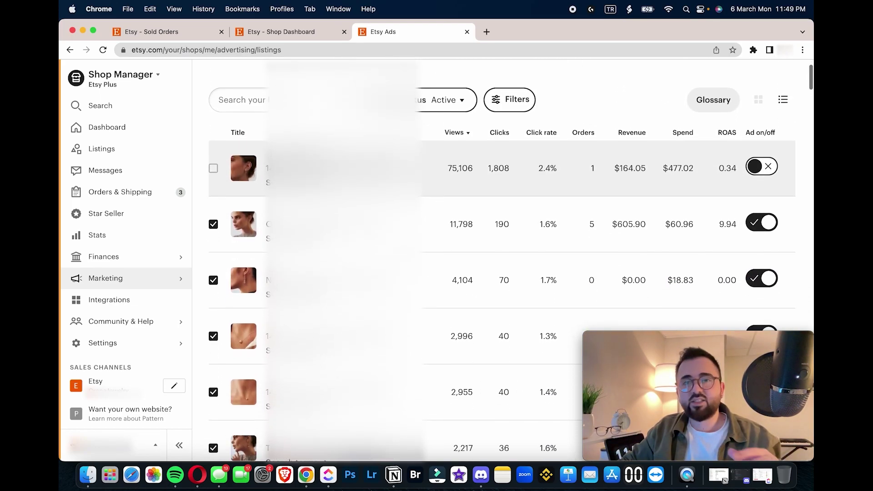
{"action": "scroll", "coordinate": [500, 143], "scroll_direction": "down", "scroll_amount": 20}
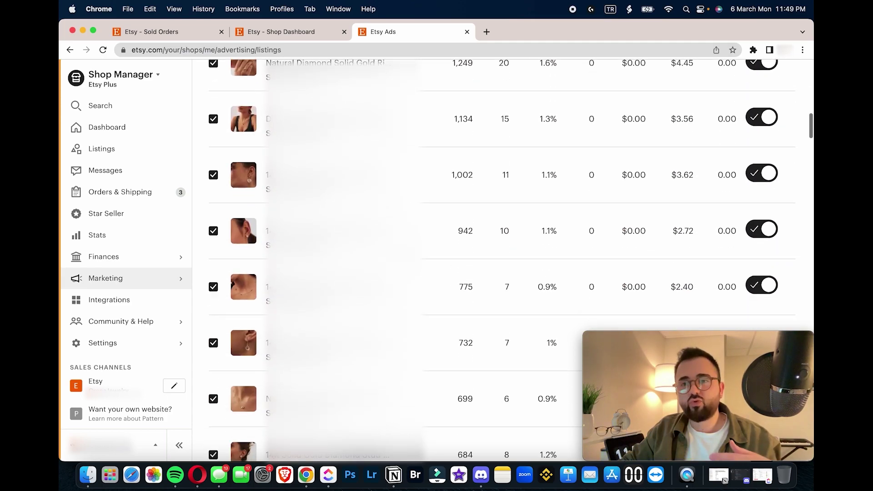
{"action": "scroll", "coordinate": [500, 260], "scroll_direction": "down", "scroll_amount": 12}
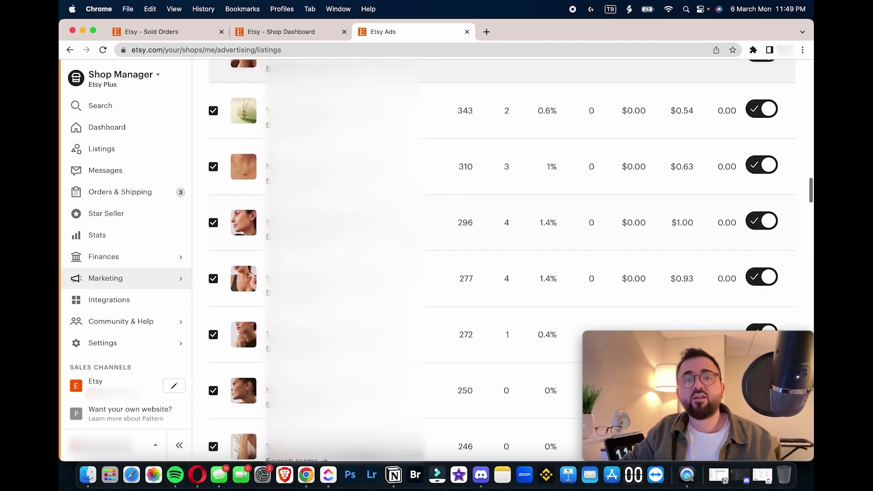
{"action": "scroll", "coordinate": [500, 232], "scroll_direction": "down", "scroll_amount": 5}
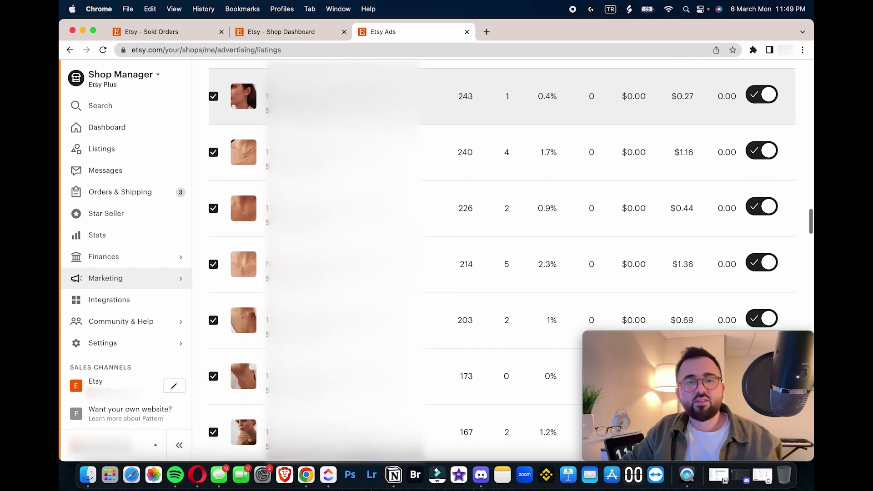
{"action": "scroll", "coordinate": [500, 232], "scroll_direction": "down", "scroll_amount": 15}
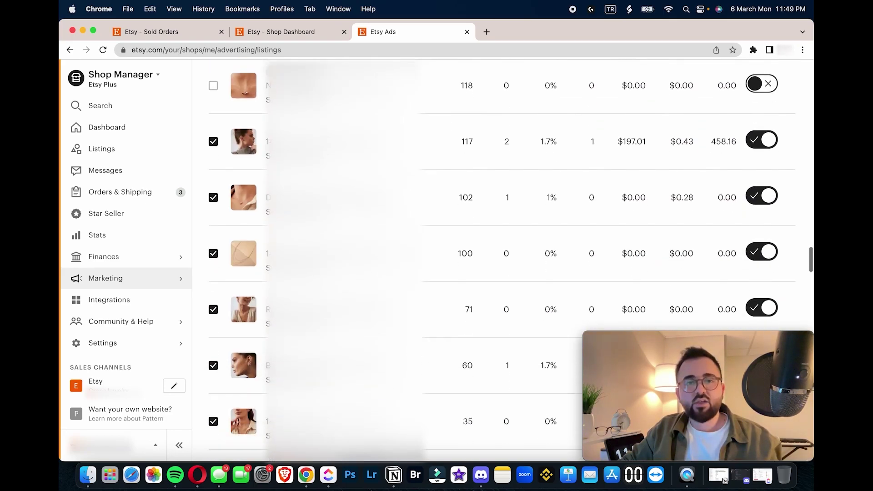
{"action": "scroll", "coordinate": [500, 195], "scroll_direction": "down", "scroll_amount": 10}
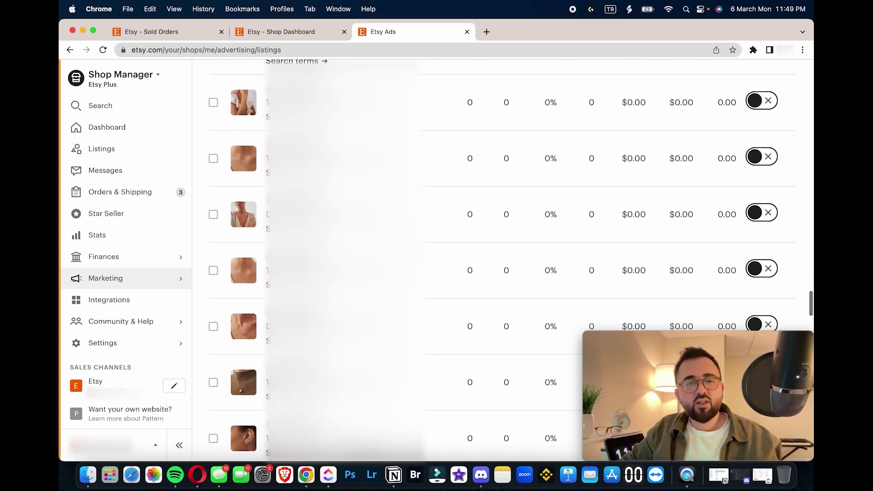
{"action": "scroll", "coordinate": [500, 196], "scroll_direction": "up", "scroll_amount": 20}
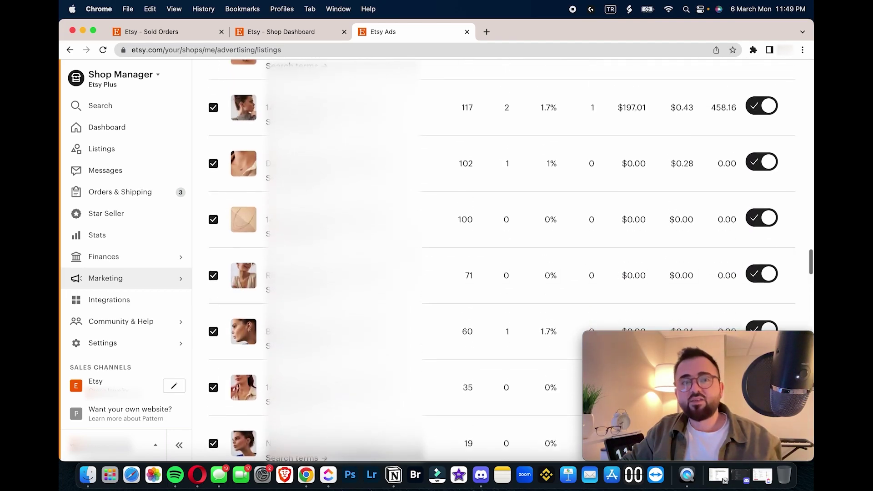
{"action": "scroll", "coordinate": [501, 273], "scroll_direction": "up", "scroll_amount": 6}
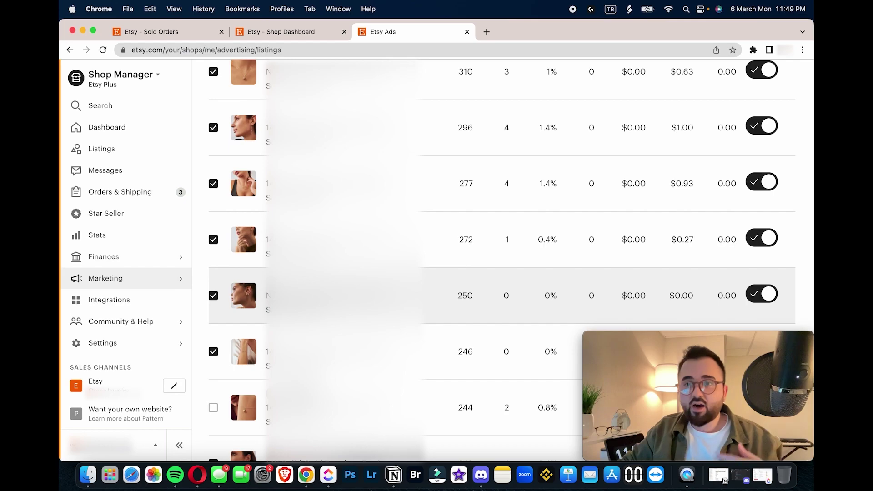
{"action": "scroll", "coordinate": [500, 296], "scroll_direction": "up", "scroll_amount": 5}
{"action": "scroll", "coordinate": [500, 277], "scroll_direction": "up", "scroll_amount": 2}
{"action": "scroll", "coordinate": [500, 277], "scroll_direction": "up", "scroll_amount": 4}
{"action": "scroll", "coordinate": [501, 272], "scroll_direction": "up", "scroll_amount": 15}
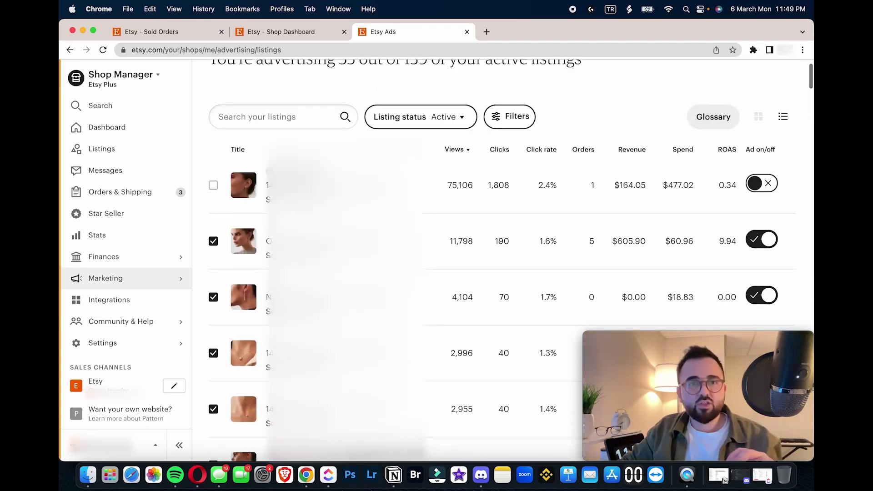
{"action": "scroll", "coordinate": [500, 286], "scroll_direction": "up", "scroll_amount": 2}
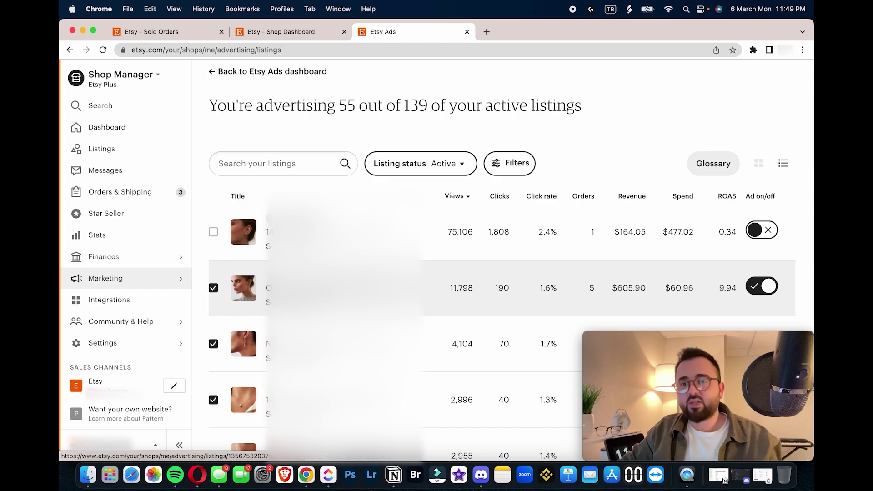
Open the ad details of the second most-viewed listing and examine its performance stats and views graph for the last 30 days
{"action": "left_click", "coordinate": [420, 267]}
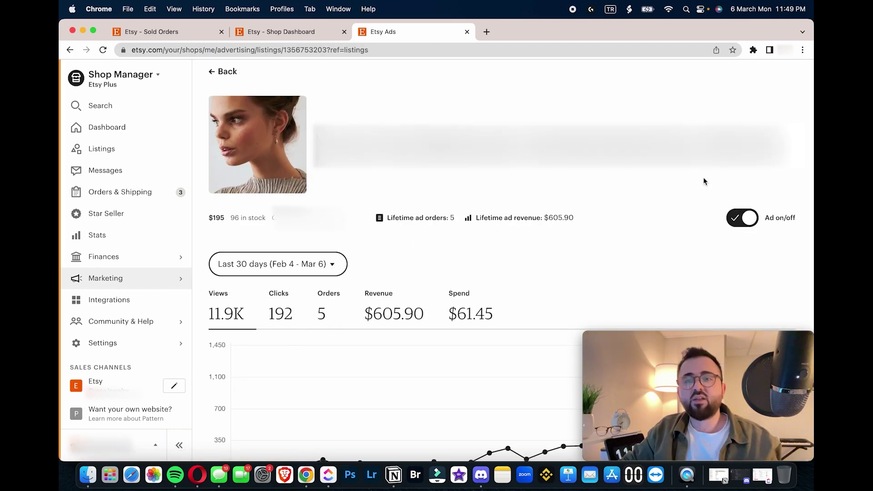
{"action": "scroll", "coordinate": [536, 279], "scroll_direction": "down", "scroll_amount": 5}
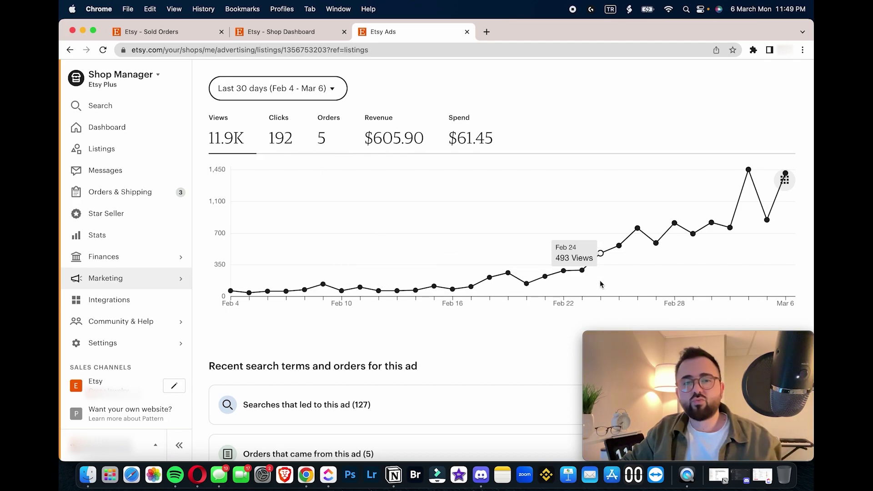
{"action": "scroll", "coordinate": [600, 284], "scroll_direction": "down", "scroll_amount": 3}
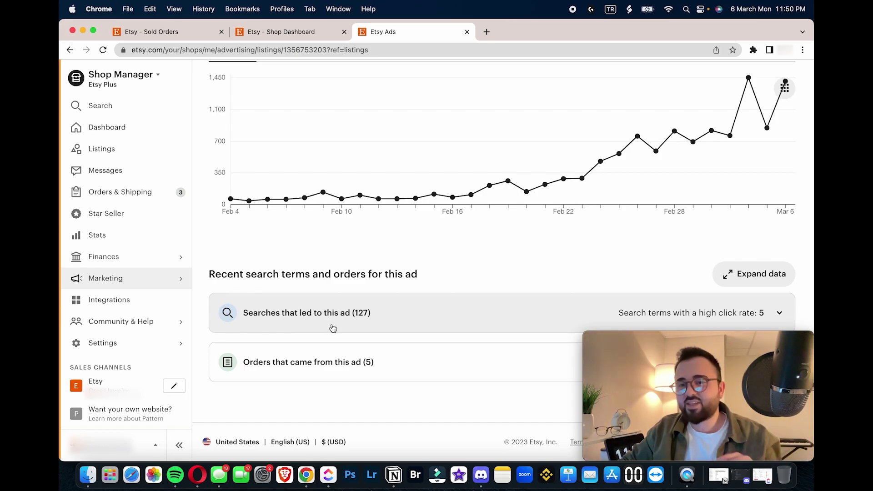
Expand the searches that led to this ad and read through the search terms with their views, clicks and orders
{"action": "left_click", "coordinate": [384, 318]}
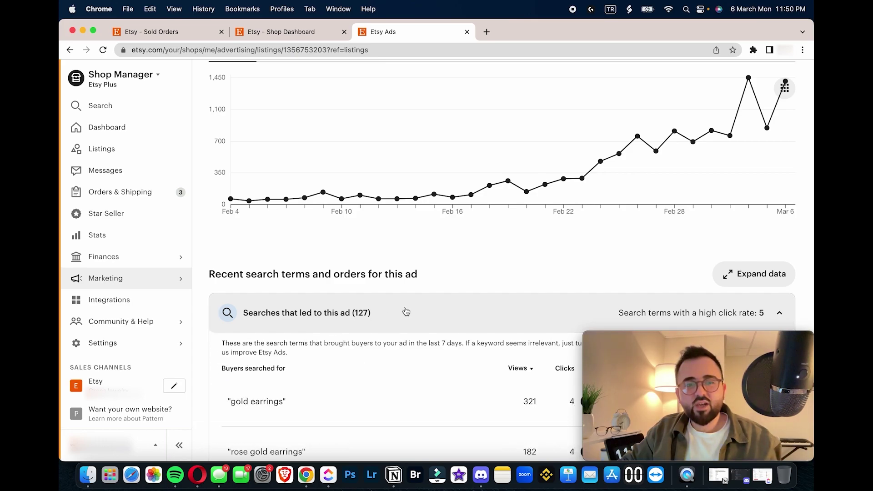
{"action": "scroll", "coordinate": [383, 323], "scroll_direction": "down", "scroll_amount": 4}
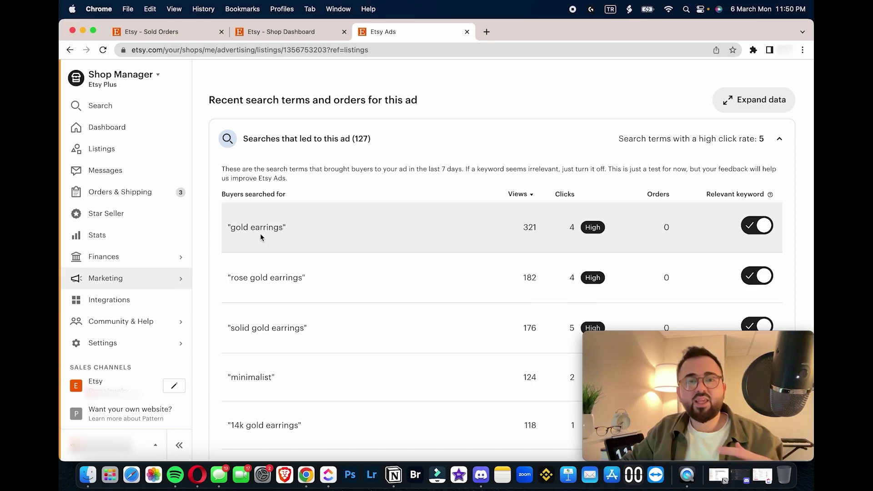
{"action": "scroll", "coordinate": [260, 233], "scroll_direction": "down", "scroll_amount": 20}
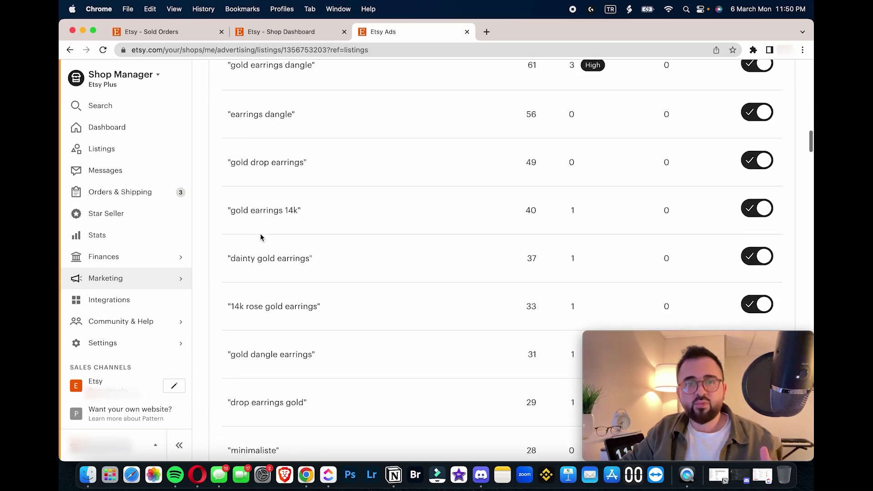
{"action": "scroll", "coordinate": [260, 233], "scroll_direction": "down", "scroll_amount": 20}
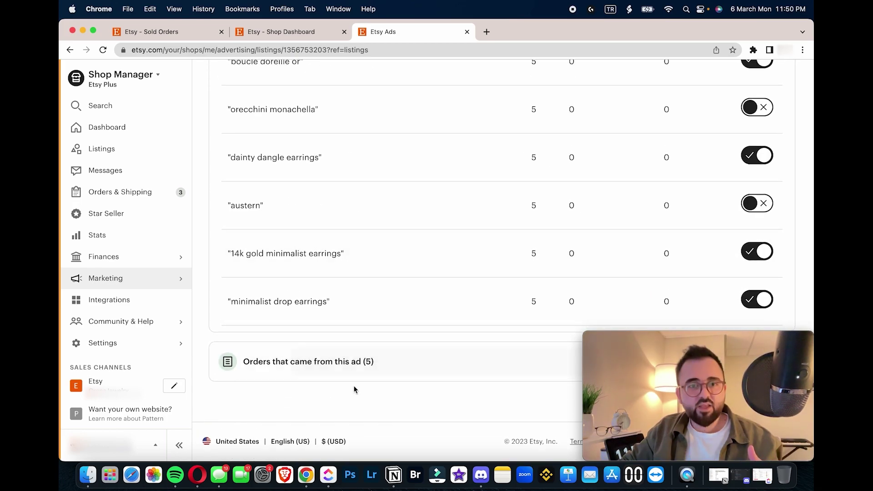
Expand the orders that came from this ad and review their dates, ordered items and revenue
{"action": "scroll", "coordinate": [324, 394], "scroll_direction": "down", "scroll_amount": 3}
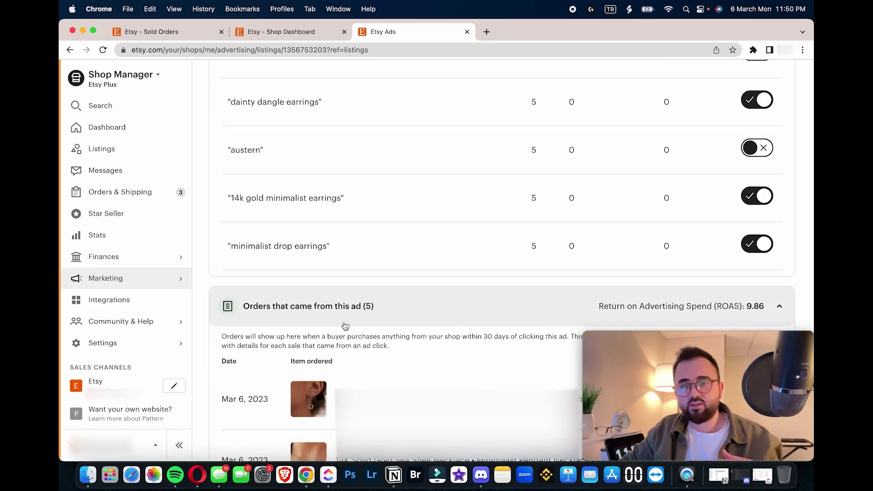
{"action": "scroll", "coordinate": [345, 327], "scroll_direction": "down", "scroll_amount": 10}
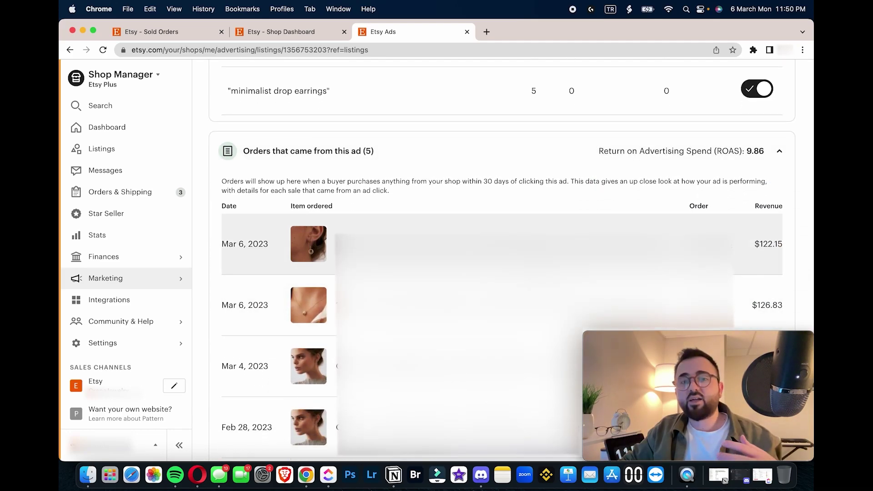
{"action": "scroll", "coordinate": [441, 184], "scroll_direction": "down", "scroll_amount": 5}
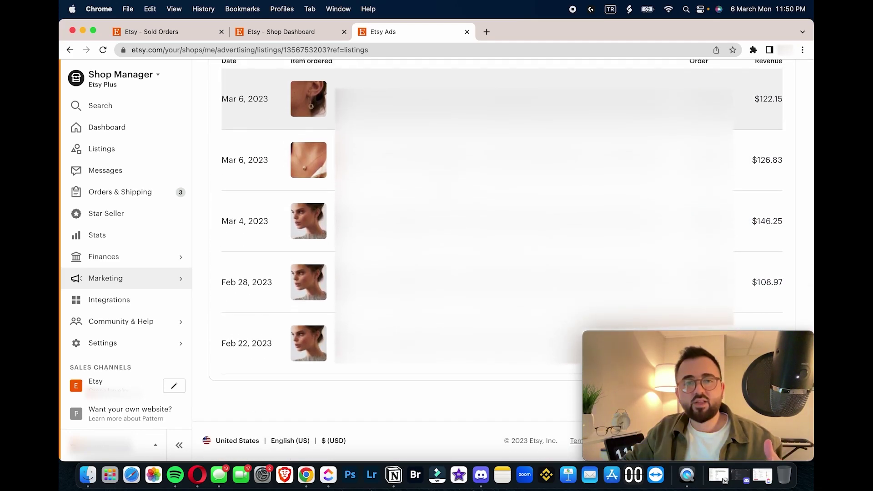
Go back through the ad's search terms up to the most-viewed ones, checking their clicks and orders
{"action": "scroll", "coordinate": [392, 272], "scroll_direction": "up", "scroll_amount": 20}
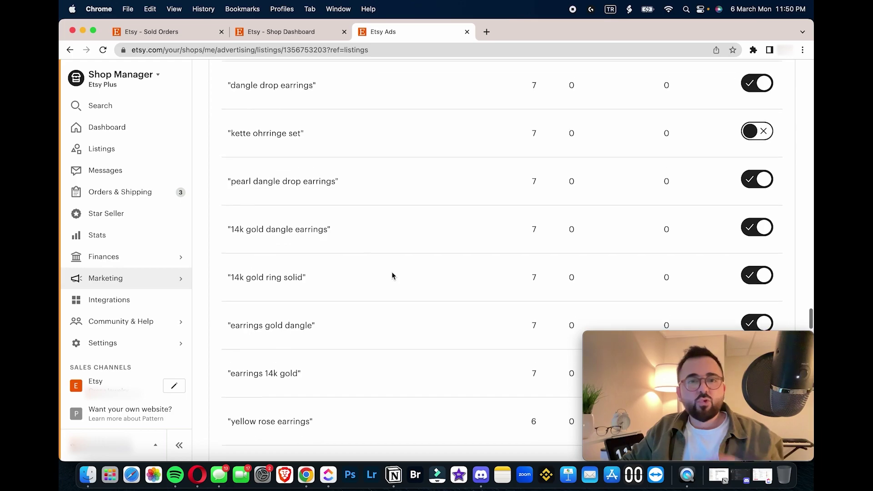
{"action": "scroll", "coordinate": [392, 276], "scroll_direction": "up", "scroll_amount": 15}
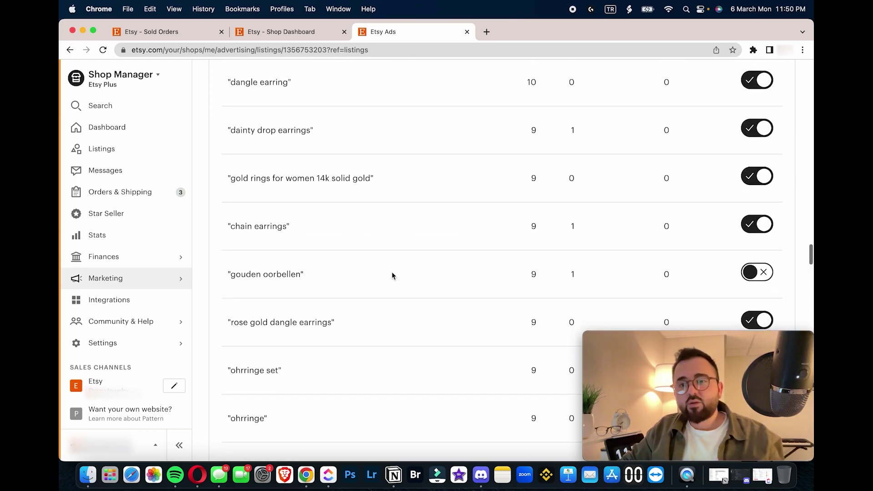
{"action": "scroll", "coordinate": [392, 276], "scroll_direction": "up", "scroll_amount": 7}
{"action": "scroll", "coordinate": [392, 276], "scroll_direction": "up", "scroll_amount": 15}
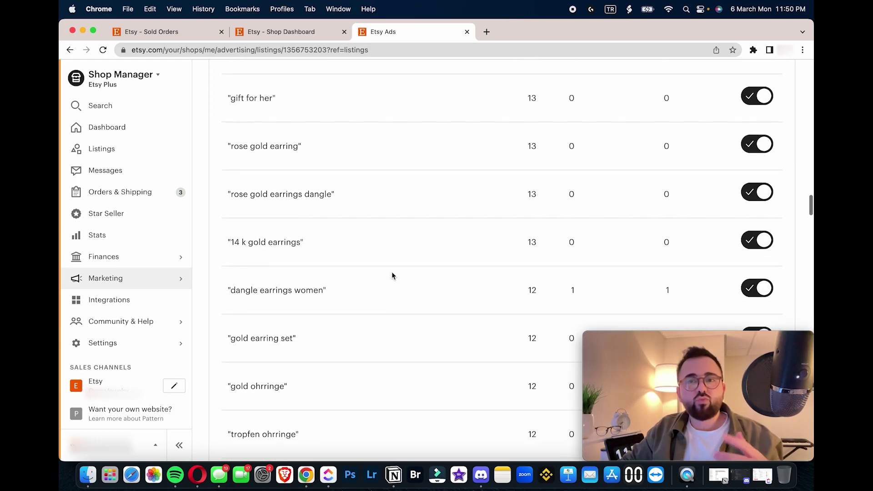
{"action": "scroll", "coordinate": [392, 275], "scroll_direction": "up", "scroll_amount": 20}
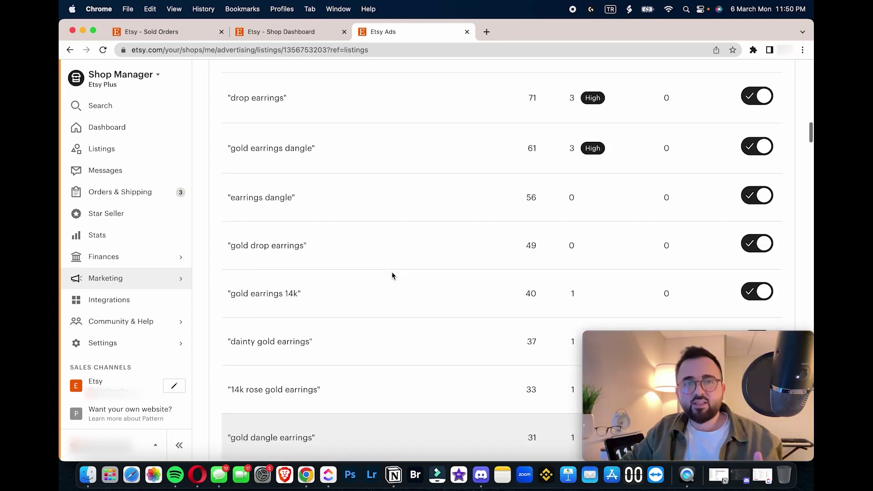
{"action": "scroll", "coordinate": [392, 275], "scroll_direction": "up", "scroll_amount": 6}
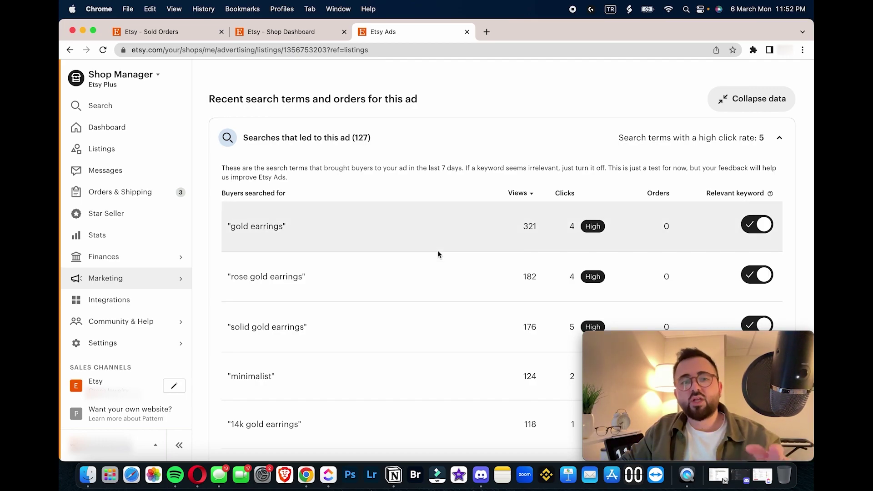
Examine the relevant keyword settings of the most-viewed search terms, including "gold earrings", "minimalist" and "earring"
{"action": "scroll", "coordinate": [448, 250], "scroll_direction": "down", "scroll_amount": 1}
{"action": "scroll", "coordinate": [554, 254], "scroll_direction": "down", "scroll_amount": 3}
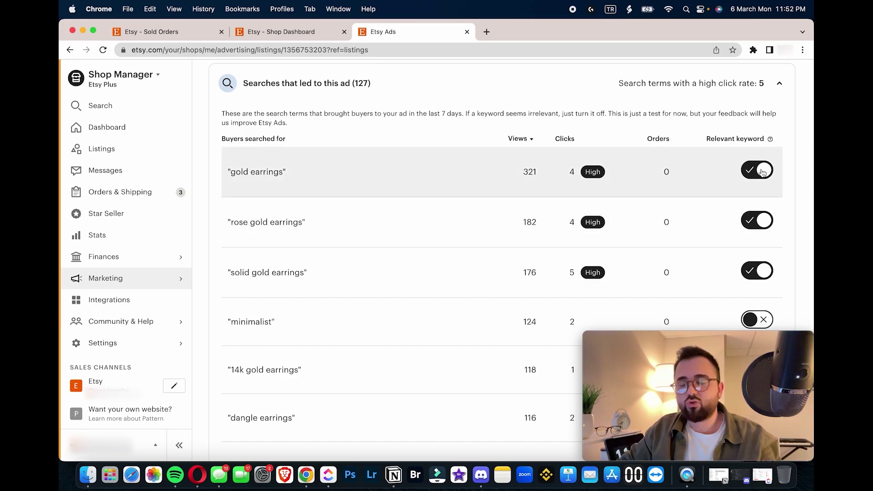
{"action": "scroll", "coordinate": [727, 244], "scroll_direction": "down", "scroll_amount": 3}
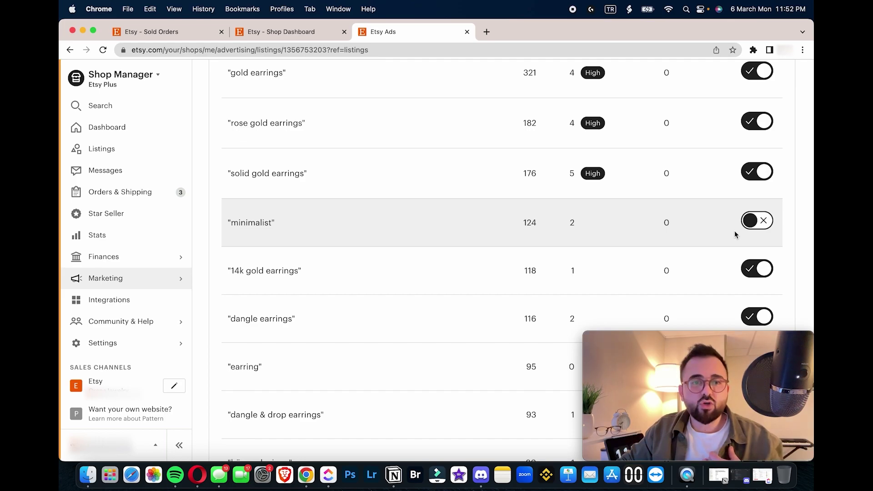
{"action": "scroll", "coordinate": [735, 230], "scroll_direction": "down", "scroll_amount": 2}
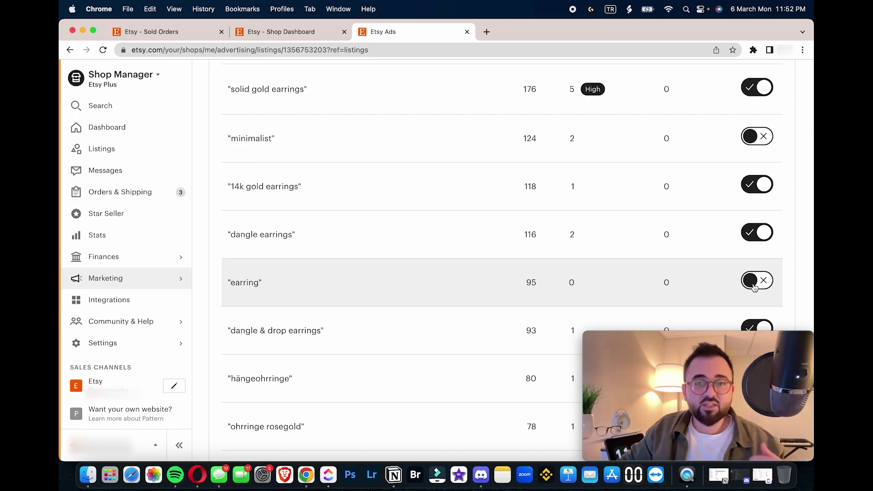
Read on through the less-viewed search terms, from "dangle & drop earrings" to "earrings set", checking clicks and keyword relevance
{"action": "scroll", "coordinate": [566, 266], "scroll_direction": "down", "scroll_amount": 5}
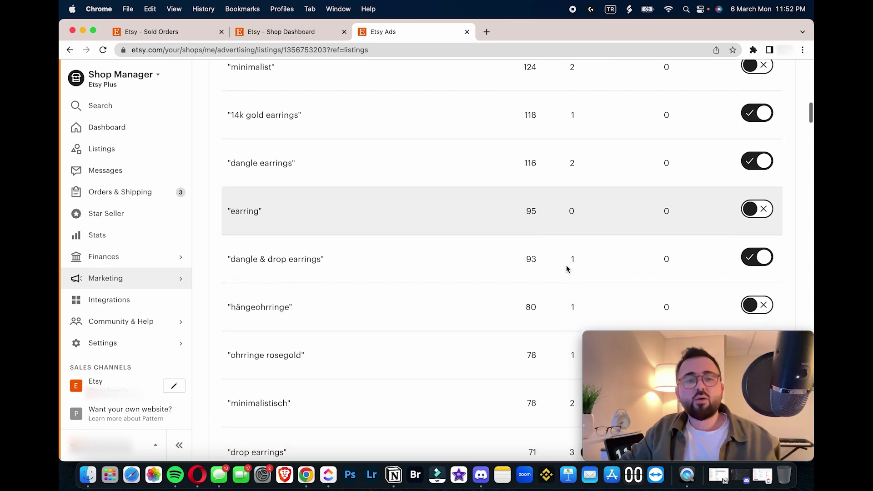
{"action": "scroll", "coordinate": [567, 268], "scroll_direction": "down", "scroll_amount": 1}
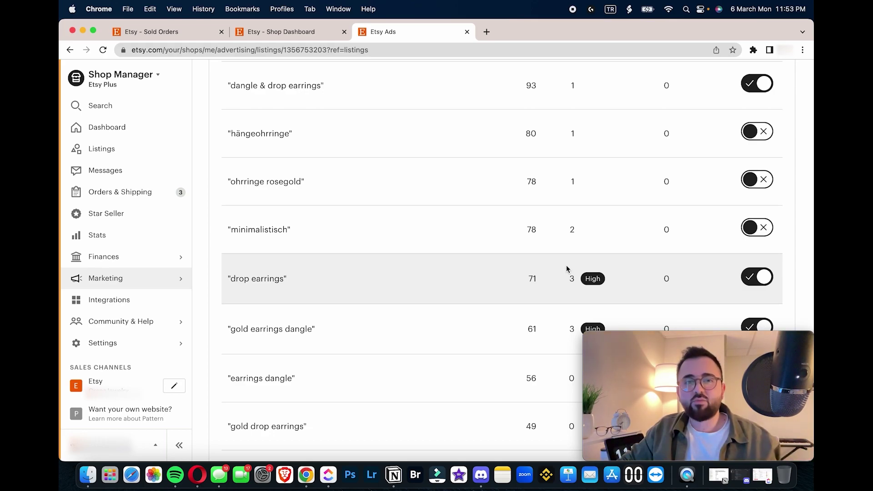
{"action": "scroll", "coordinate": [566, 268], "scroll_direction": "down", "scroll_amount": 1}
{"action": "scroll", "coordinate": [566, 269], "scroll_direction": "down", "scroll_amount": 5}
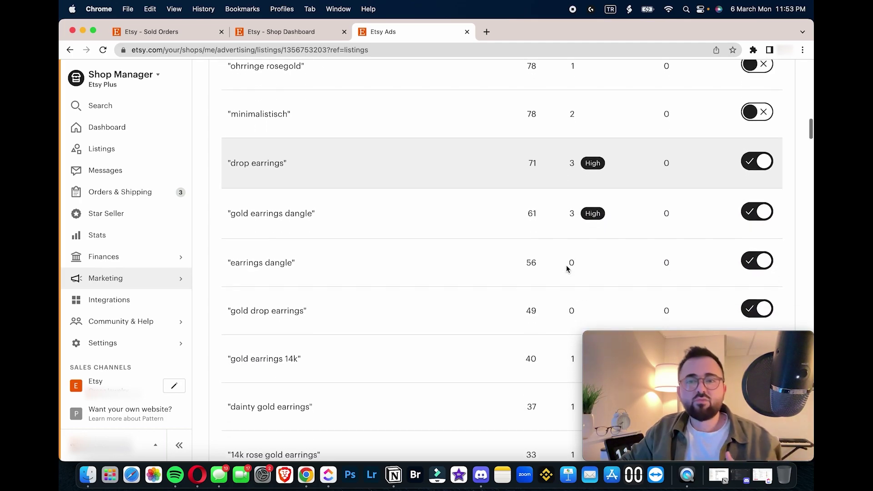
{"action": "scroll", "coordinate": [566, 268], "scroll_direction": "down", "scroll_amount": 5}
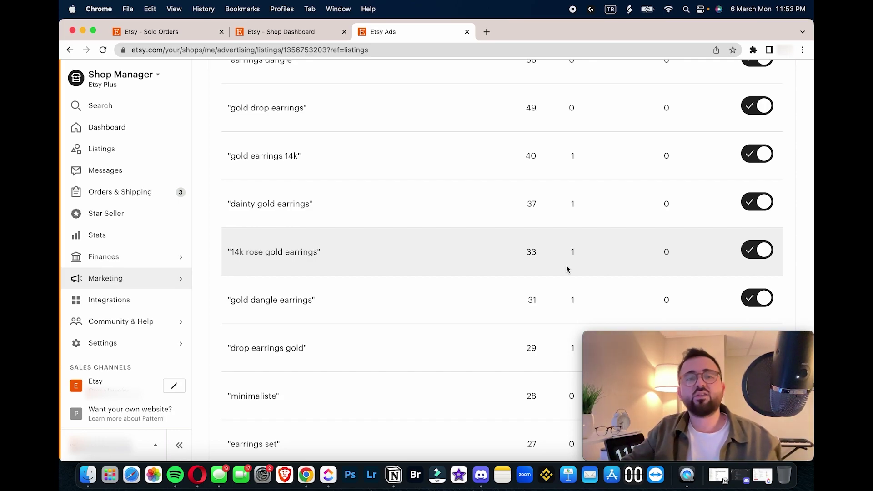
Return to the start of the searches that led to this ad and compare the leading terms' views, clicks, orders and relevance settings
{"action": "scroll", "coordinate": [566, 269], "scroll_direction": "up", "scroll_amount": 1}
{"action": "scroll", "coordinate": [566, 269], "scroll_direction": "up", "scroll_amount": 8}
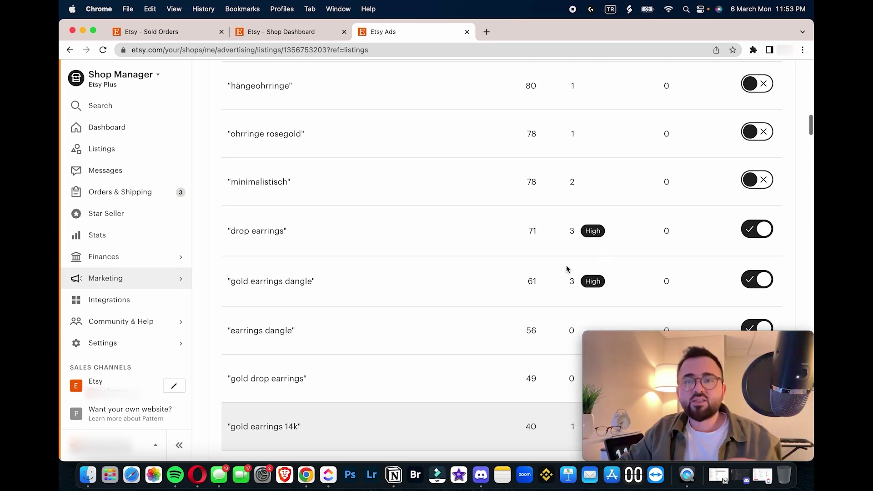
{"action": "scroll", "coordinate": [718, 211], "scroll_direction": "up", "scroll_amount": 3}
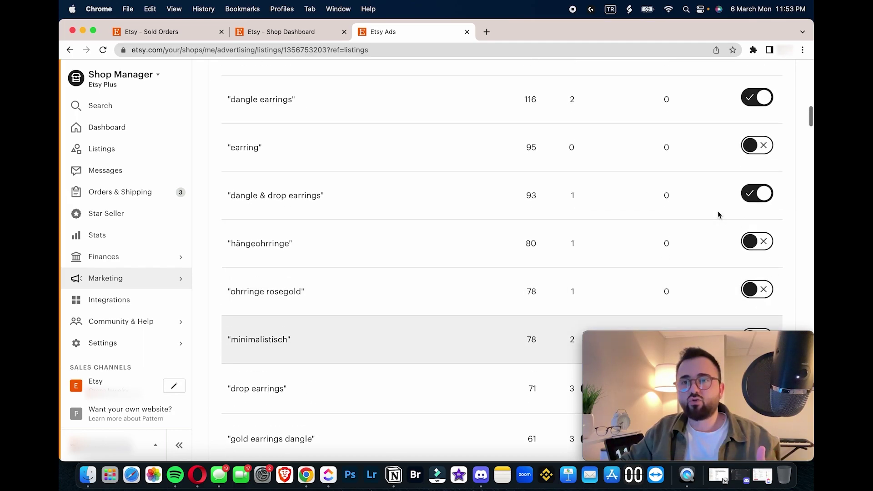
{"action": "scroll", "coordinate": [615, 212], "scroll_direction": "up", "scroll_amount": 3}
{"action": "scroll", "coordinate": [617, 214], "scroll_direction": "up", "scroll_amount": 10}
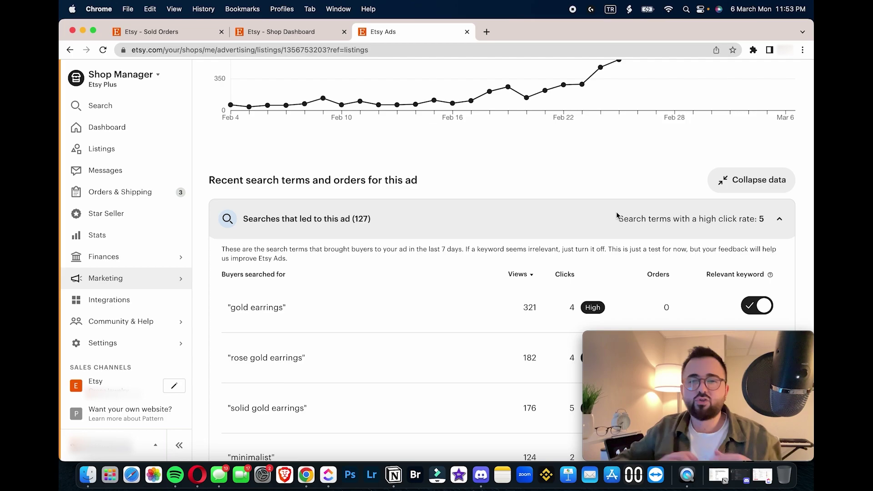
{"action": "scroll", "coordinate": [617, 215], "scroll_direction": "down", "scroll_amount": 4}
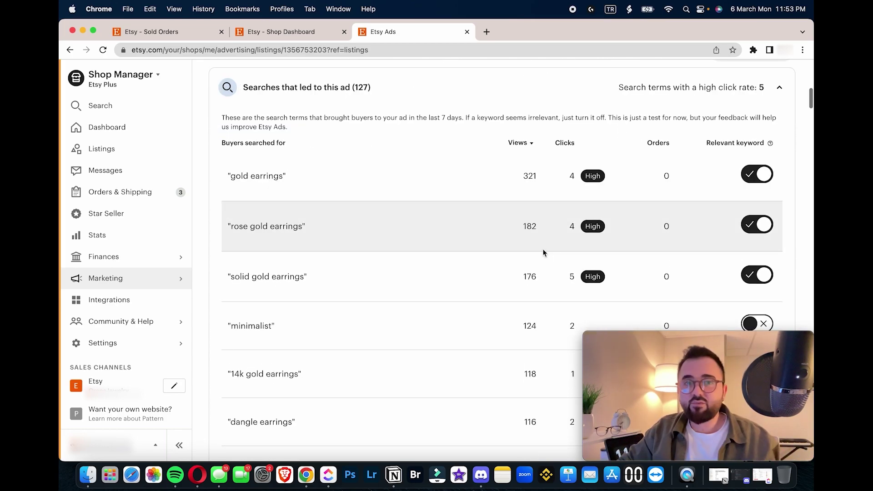
{"action": "scroll", "coordinate": [543, 253], "scroll_direction": "down", "scroll_amount": 1}
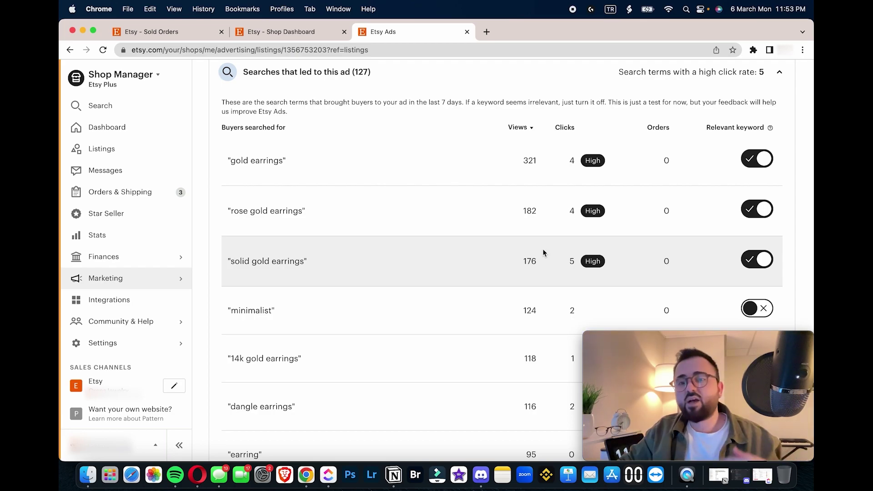
{"action": "scroll", "coordinate": [543, 253], "scroll_direction": "down", "scroll_amount": 4}
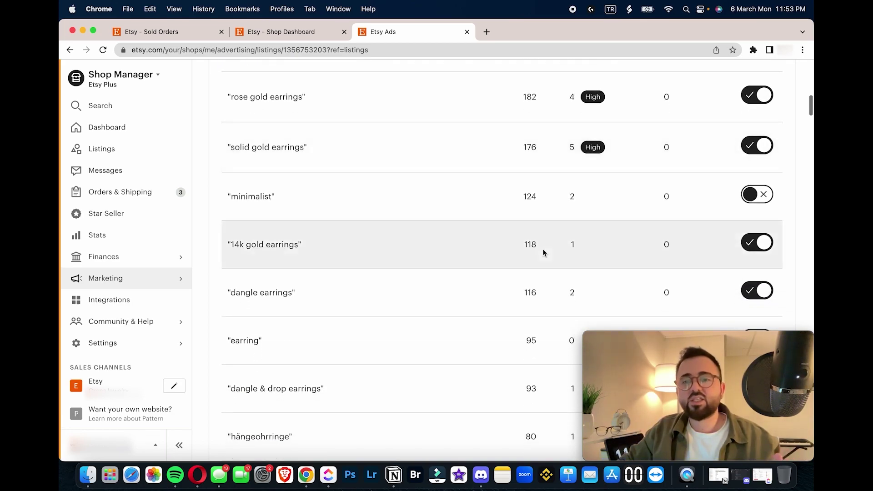